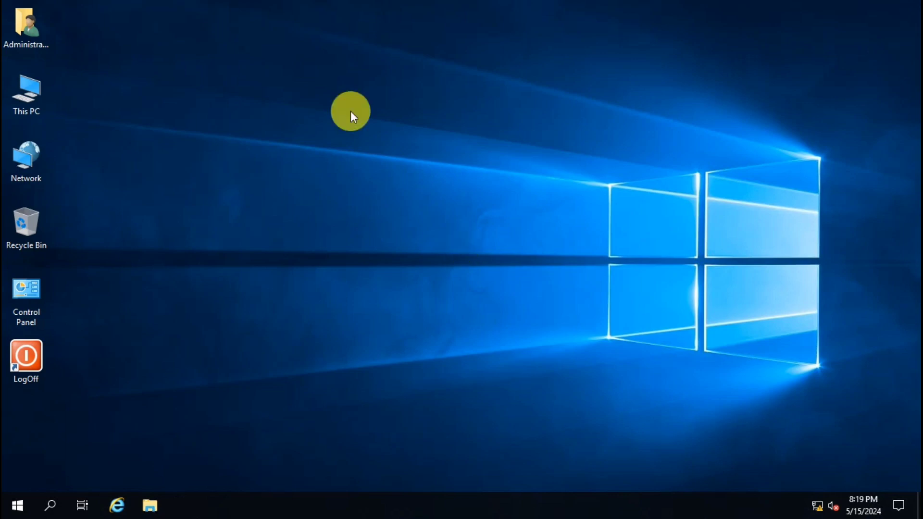
right_click(373, 108)
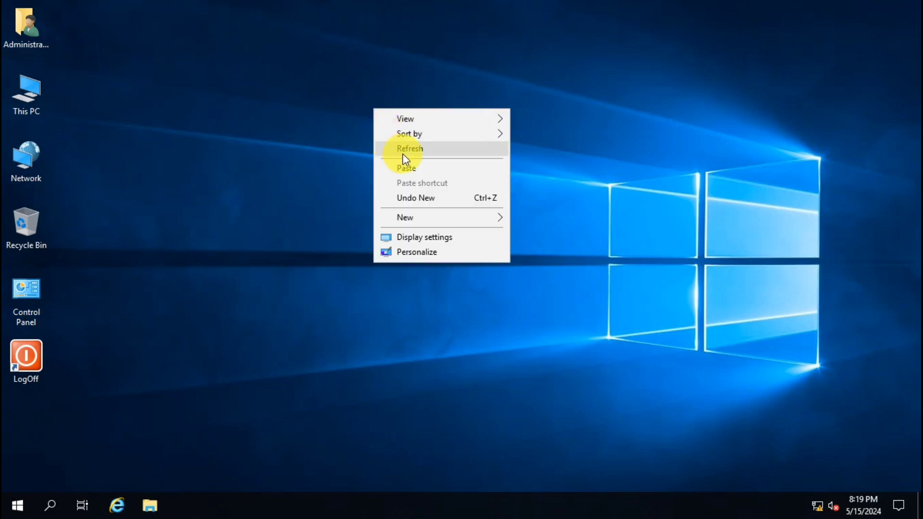
left_click(402, 154)
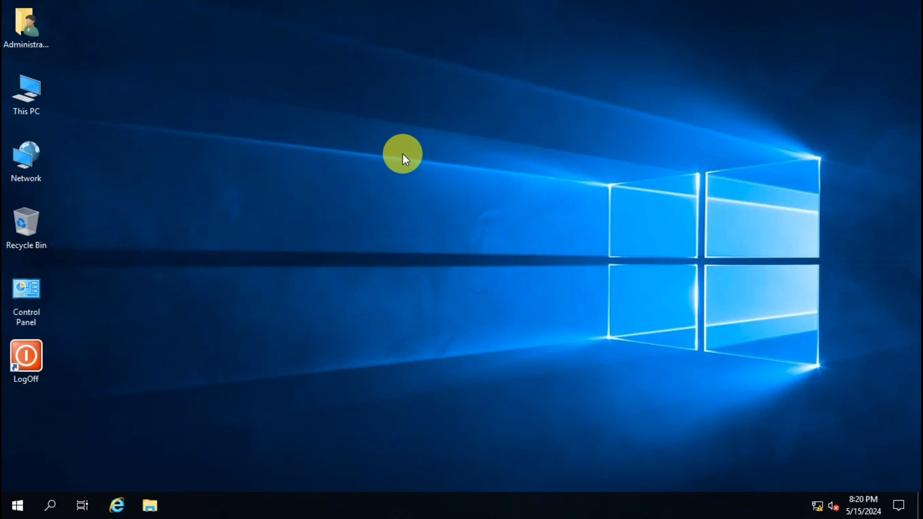
Examine the Softwares (F:), Songs (E:) and Local Disk (C:) drives under This PC in File Explorer and close the window
key("super+e")
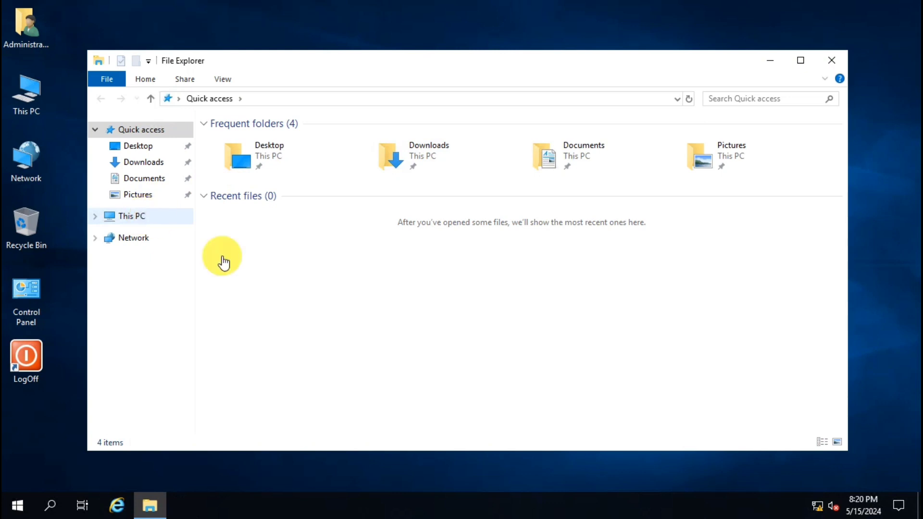
left_click(144, 217)
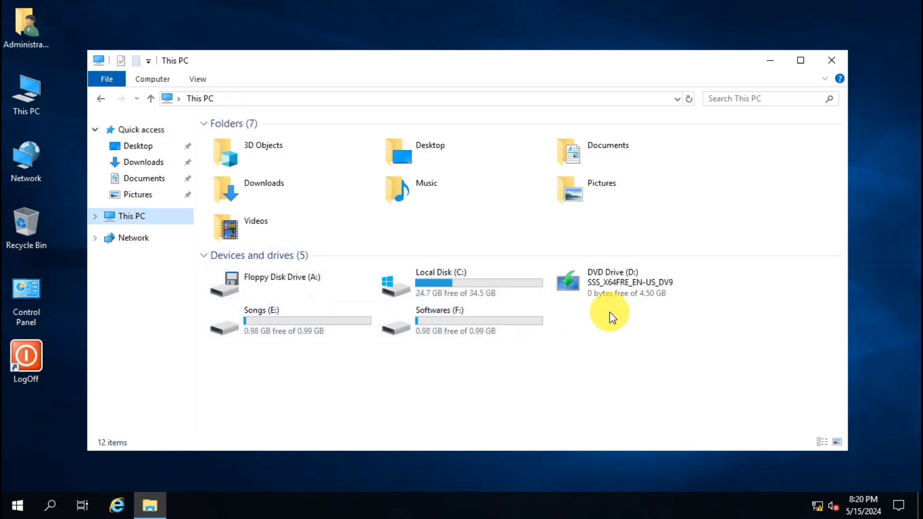
left_click(487, 293)
left_click(458, 319)
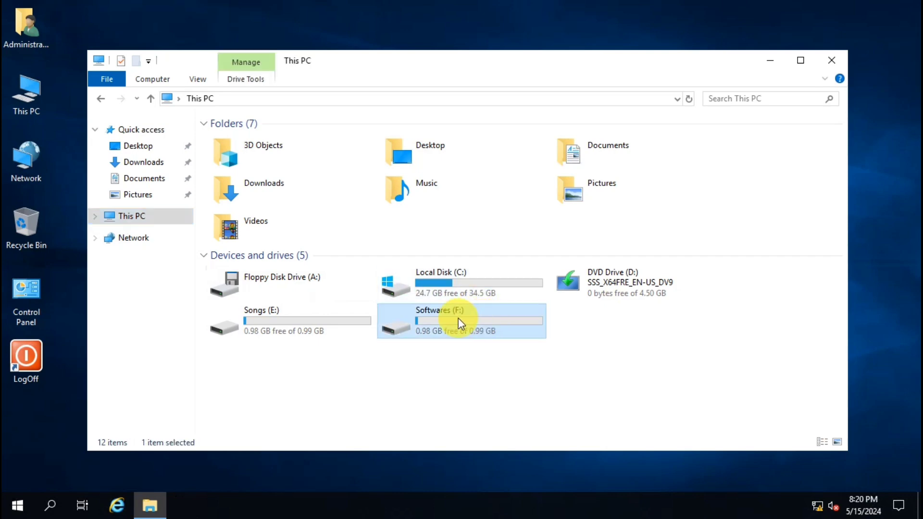
left_click(276, 321)
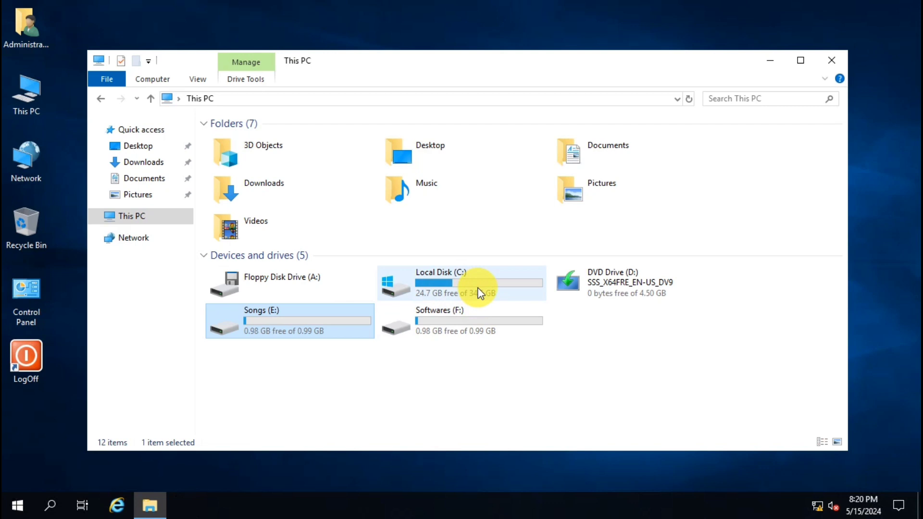
left_click(422, 290)
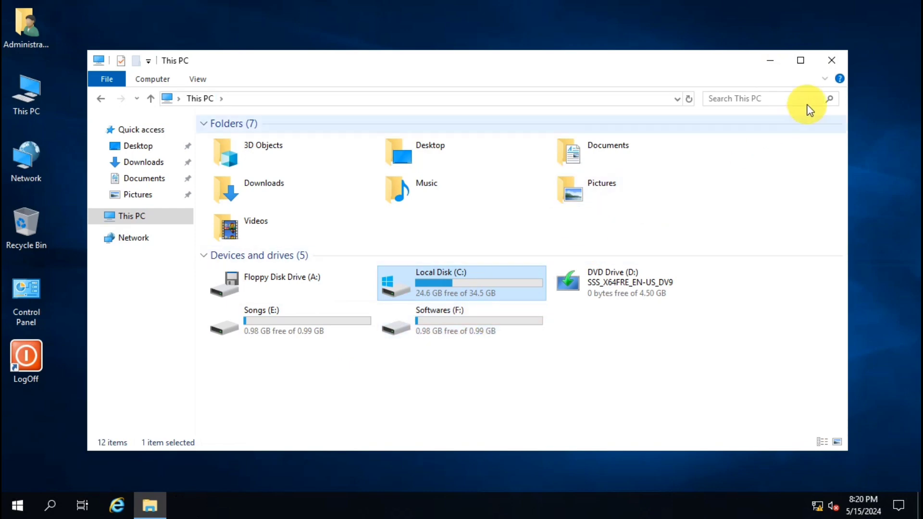
left_click(831, 62)
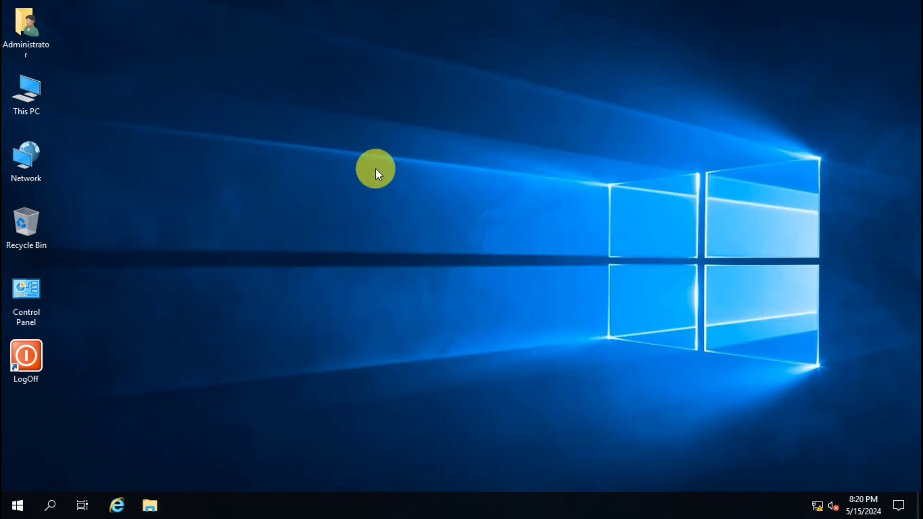
Launch Registry Editor with the regedit command and maximize its window
key("super+r")
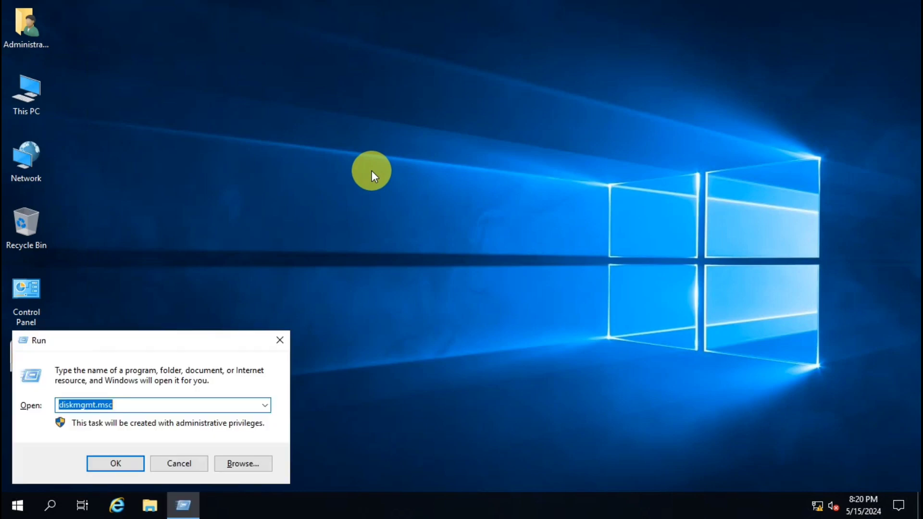
type("r")
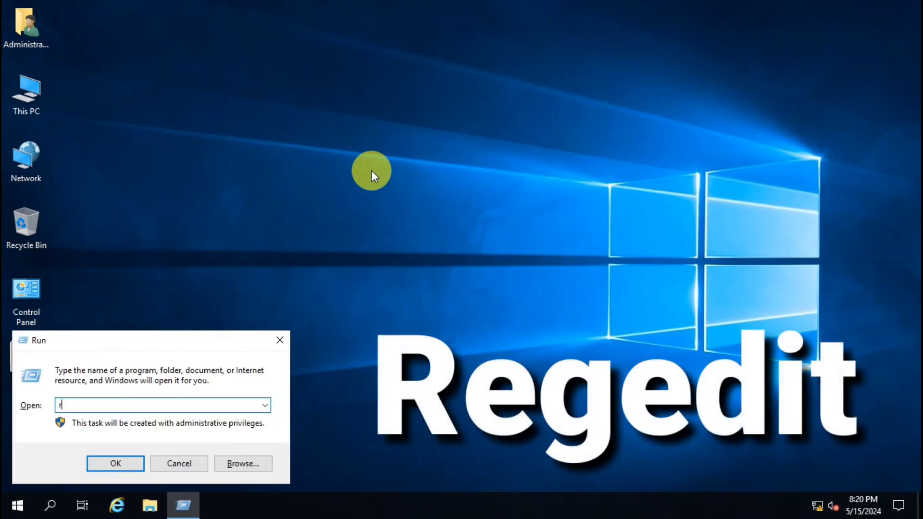
type("egedit")
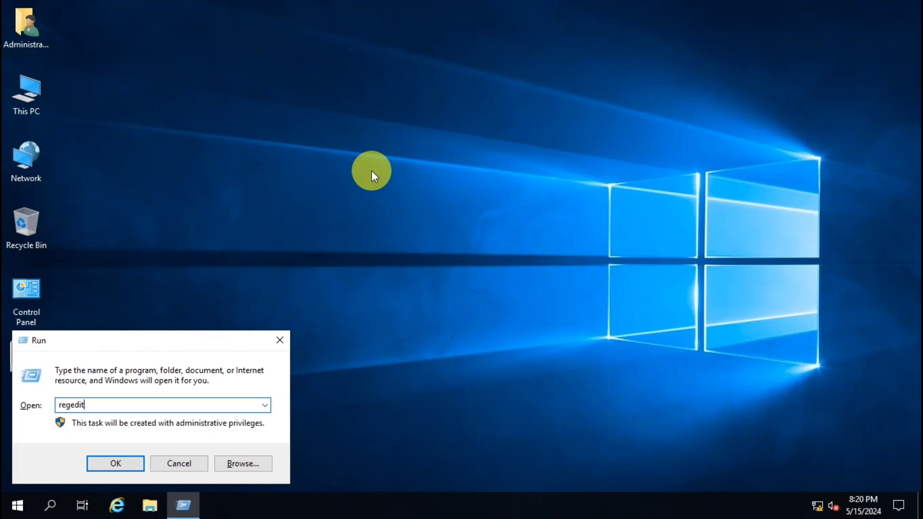
left_click(124, 464)
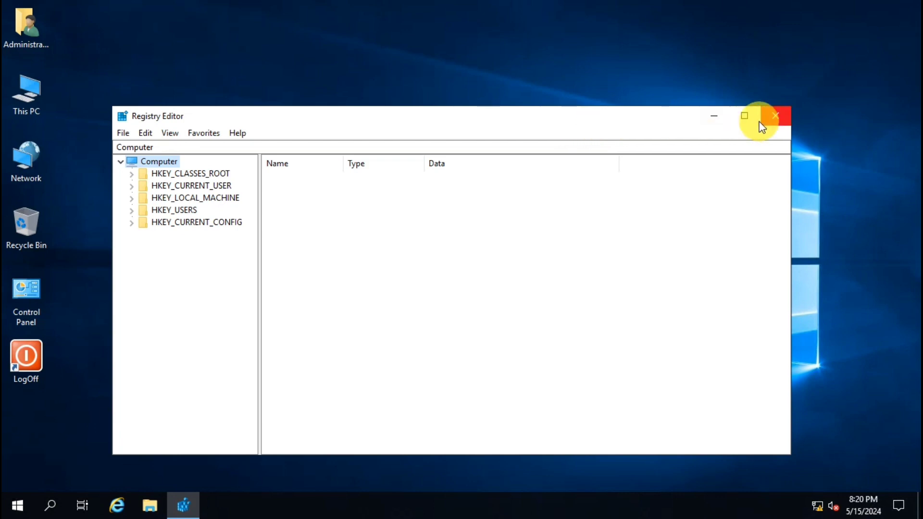
left_click(746, 118)
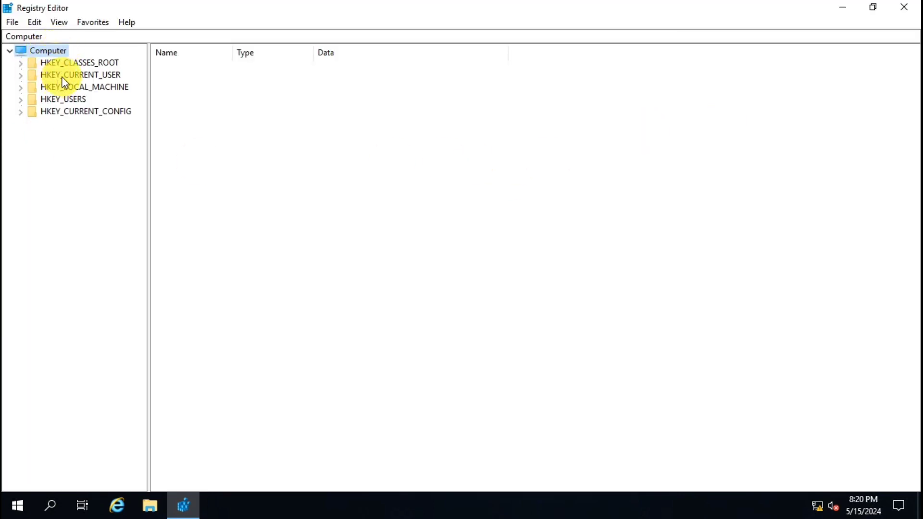
Expand HKEY_CURRENT_USER and its Software key in the registry tree
left_click(87, 72)
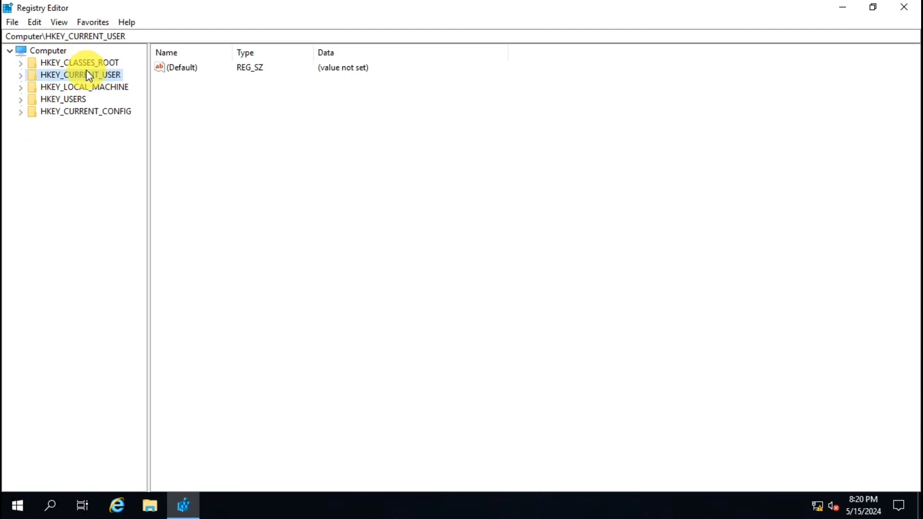
left_click(21, 76)
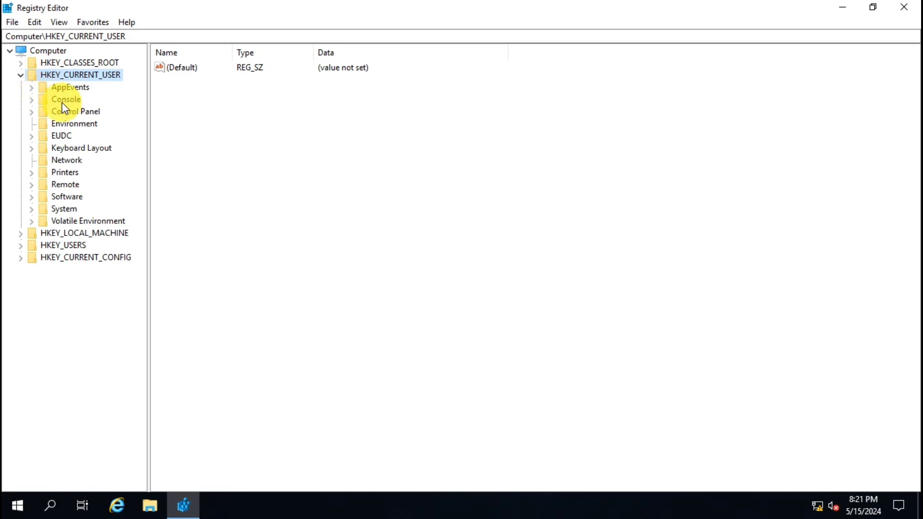
key("Down")
key("Down")
key("Down")
key("Down")
key("Down")
key("Down")
key("Down")
key("Down")
key("Down")
key("Down")
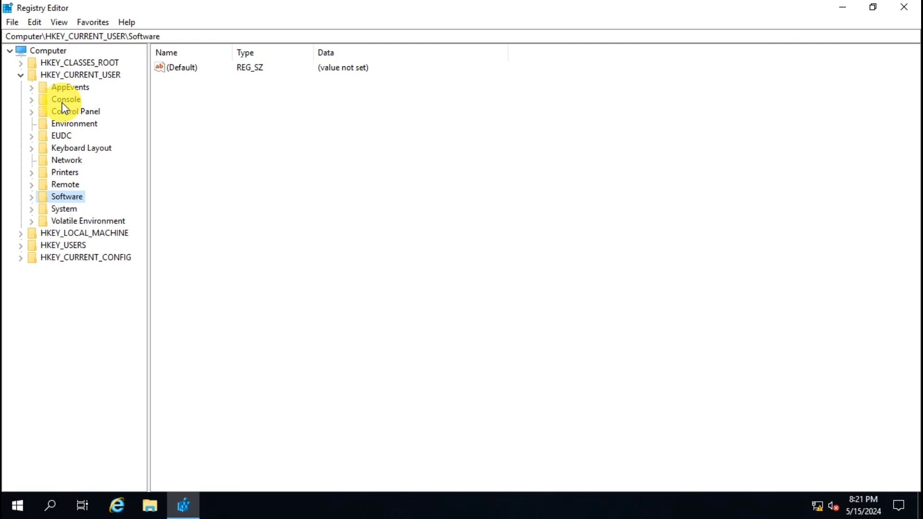
key("Right")
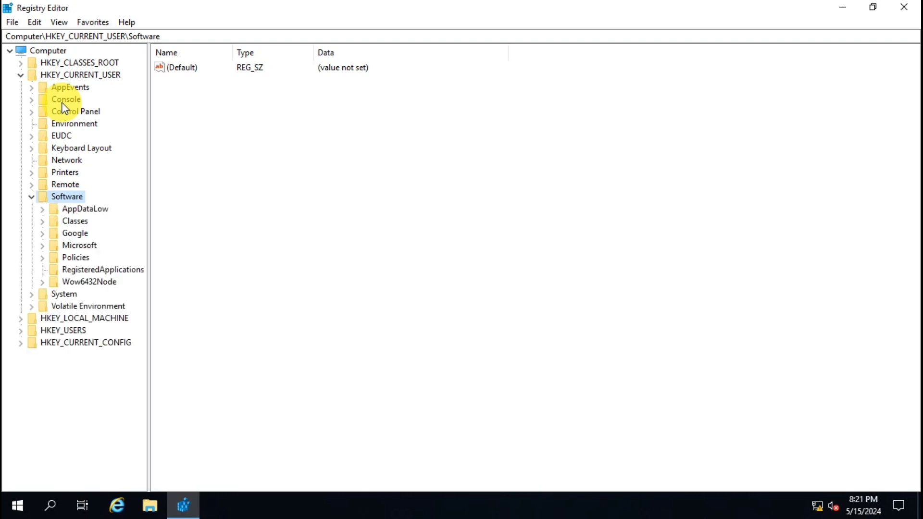
Expand the Microsoft key under HKEY_CURRENT_USER\Software
key("Down")
key("Down")
key("Down")
key("Down")
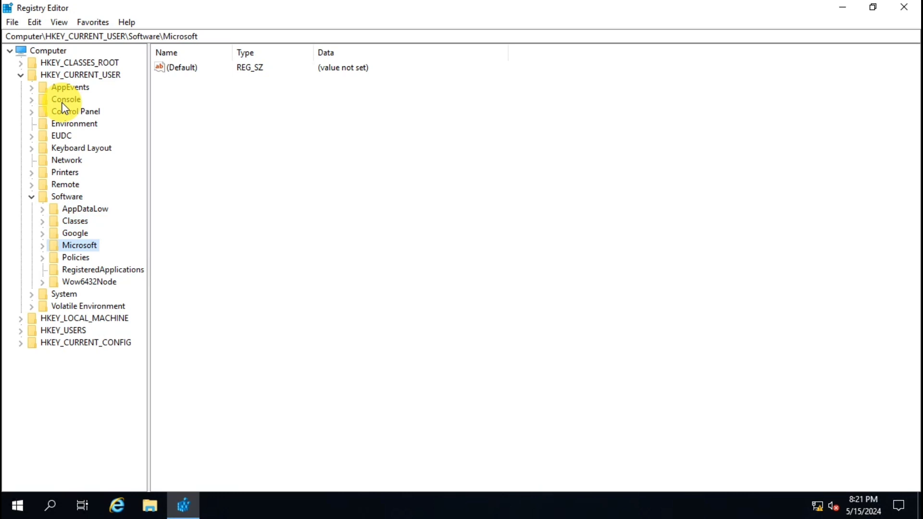
key("Right")
Find the Windows key inside Software\Microsoft and expand it
key("Down")
key("Down")
key("Down")
key("Down")
key("Down")
key("Down")
key("Down")
key("Down")
key("Down")
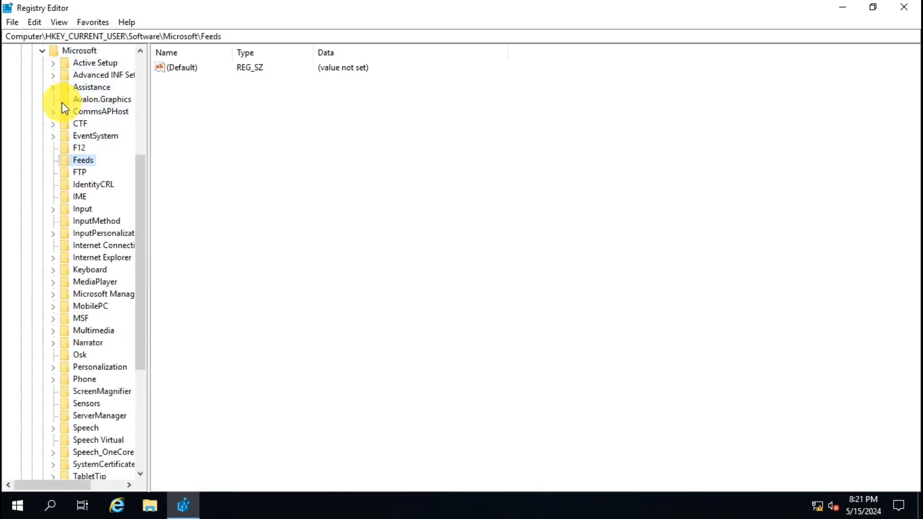
key("Down")
key("Down")
key("Down")
key("Down")
key("Down")
key("Down")
key("Down")
key("Down")
key("Down")
key("Down")
key("Down")
key("Down")
key("Down")
key("Down")
key("Down")
key("Down")
key("Down")
key("Down")
key("Down")
key("Down")
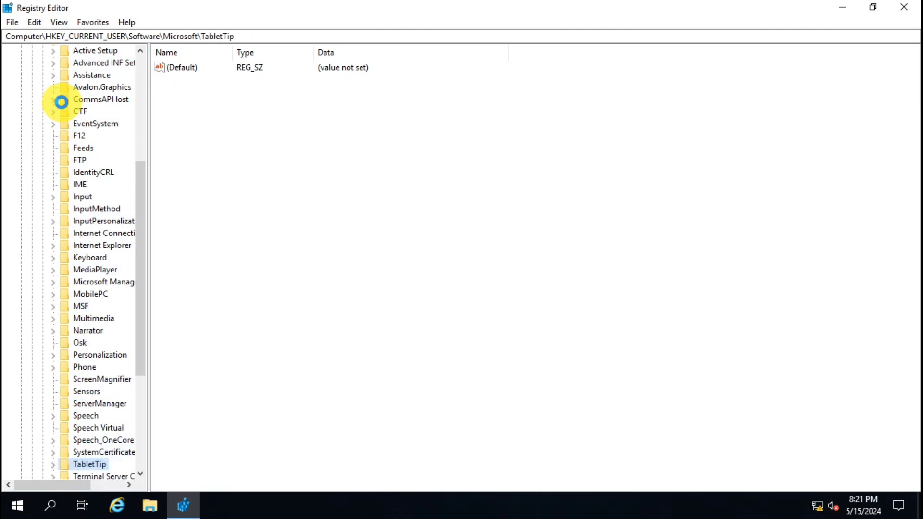
key("Down")
key("Down")
key("Down")
key("Down")
key("Down")
key("Down")
key("Down")
key("Up")
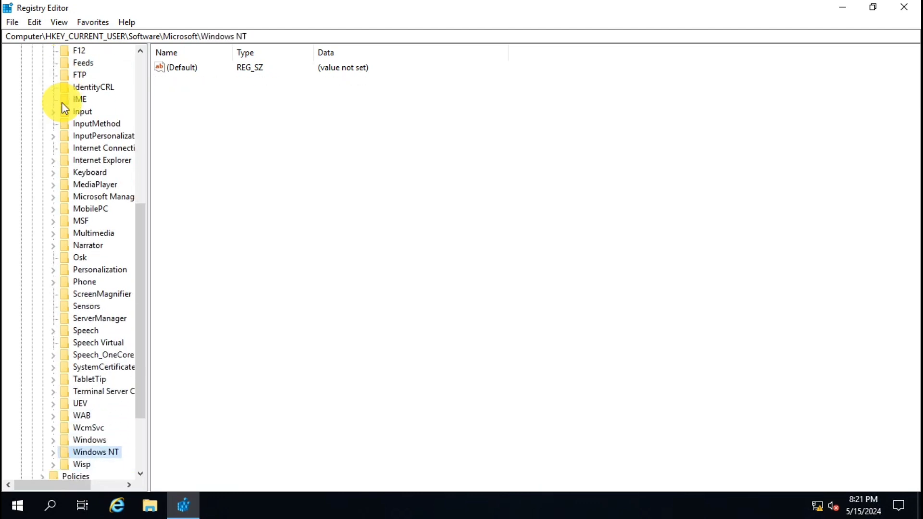
key("Up")
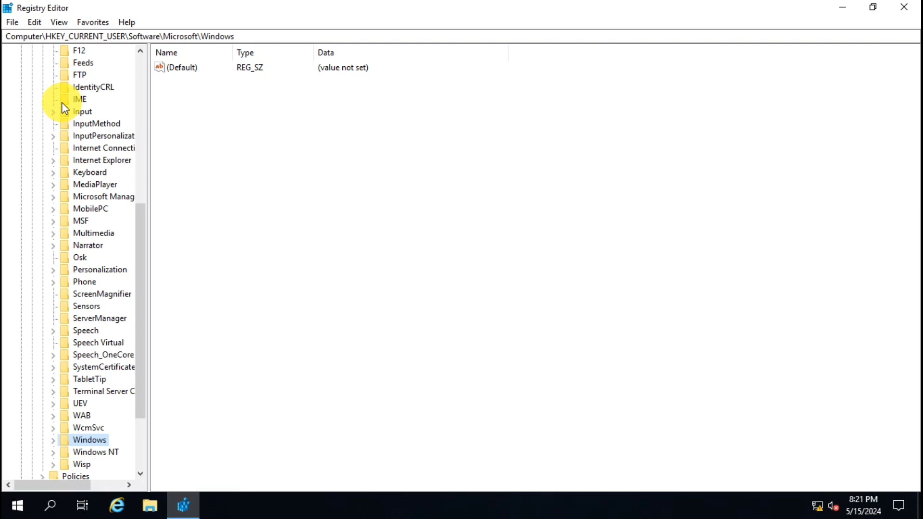
key("Right")
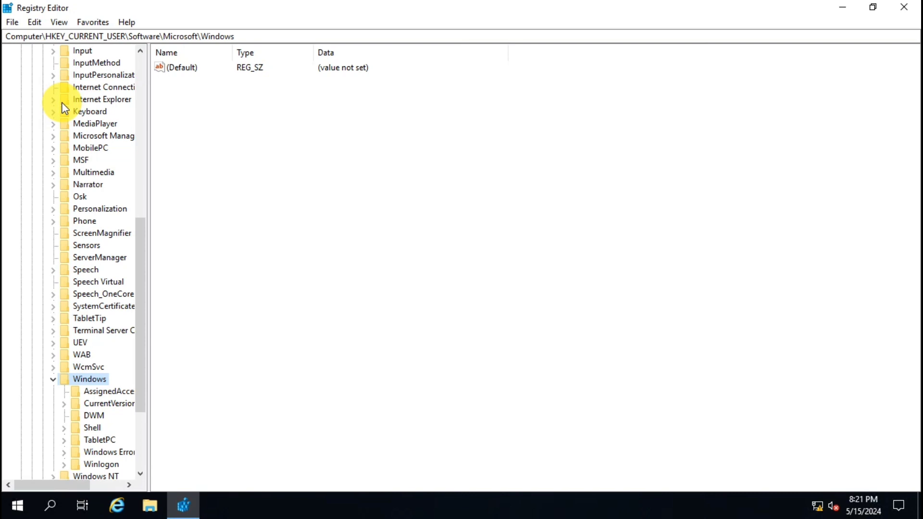
Widen the registry tree so full key names fit, and expand the CurrentVersion key under Windows
key("Down")
key("Down")
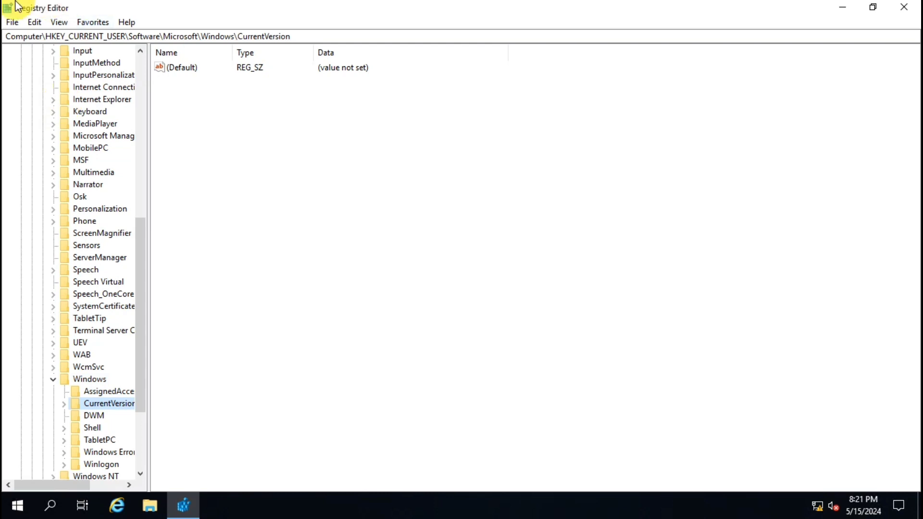
left_click_drag(149, 196, 295, 205)
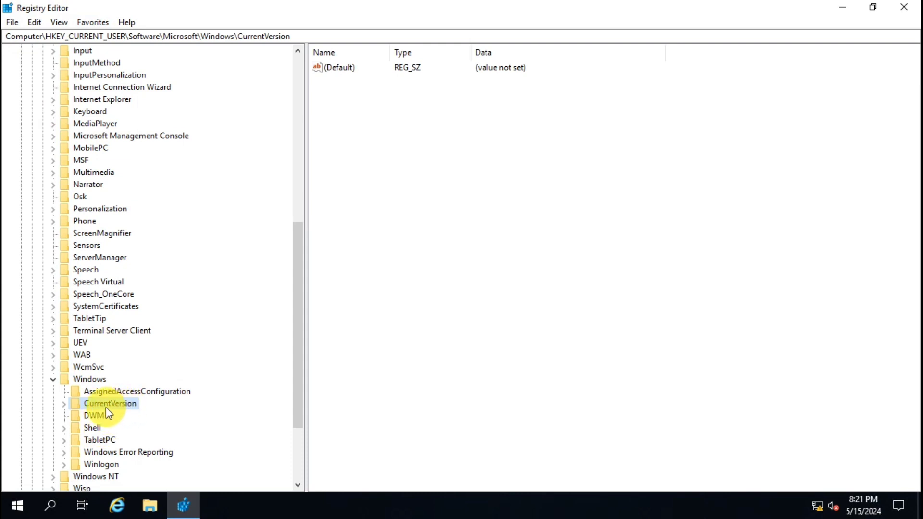
left_click(65, 405)
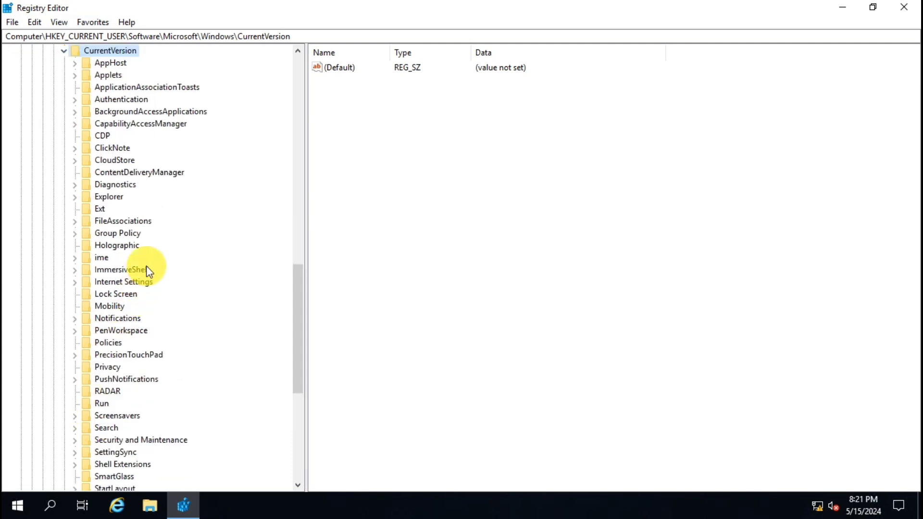
Create a new key named Explorer under CurrentVersion\Policies
scroll(149, 266, "down", 2)
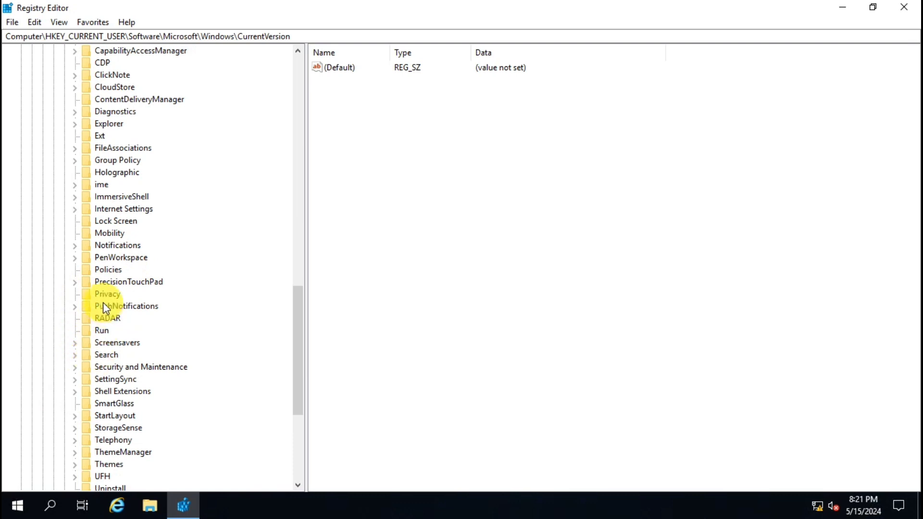
left_click(107, 271)
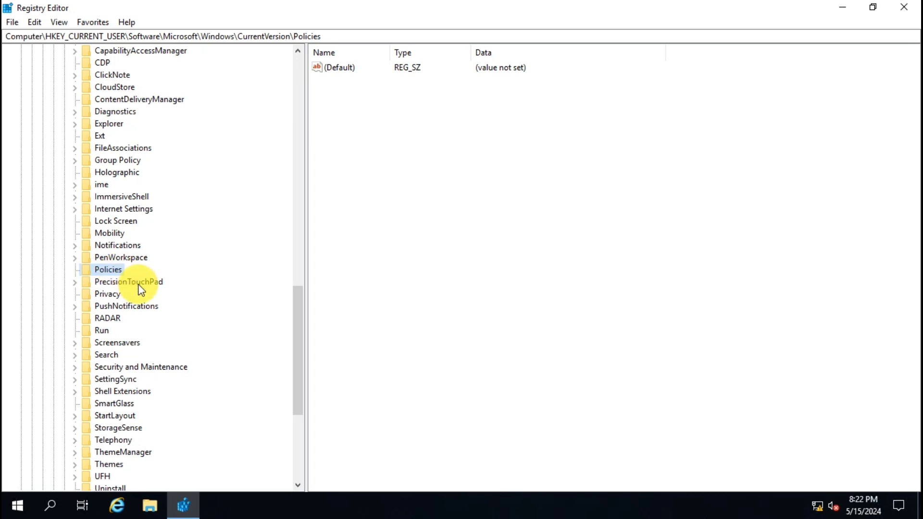
right_click(121, 273)
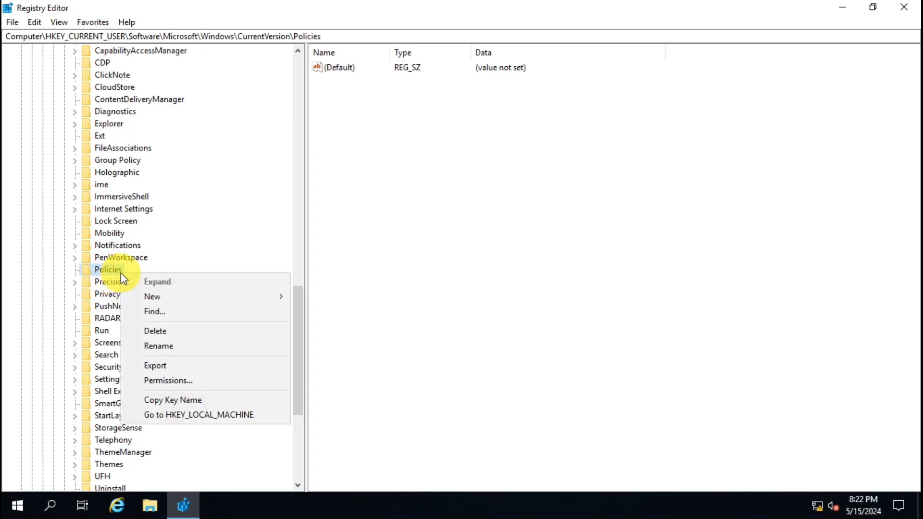
mouse_move(163, 294)
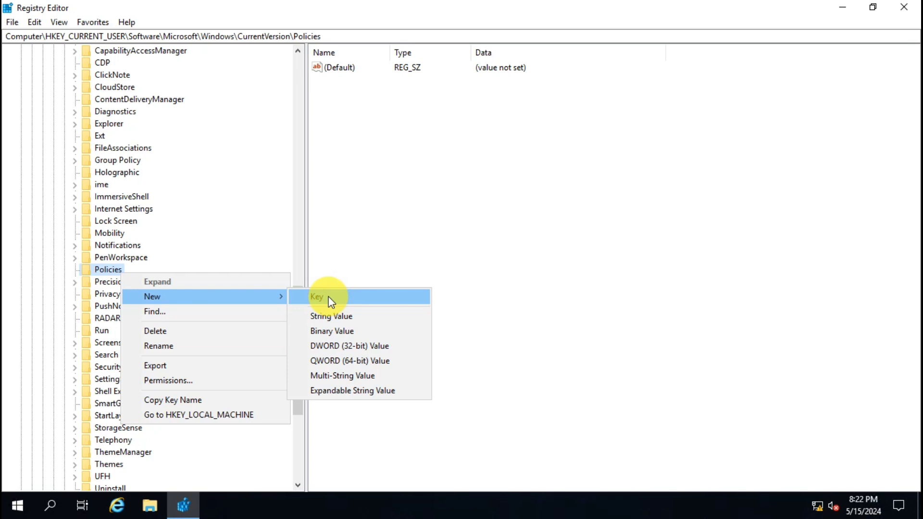
left_click(331, 301)
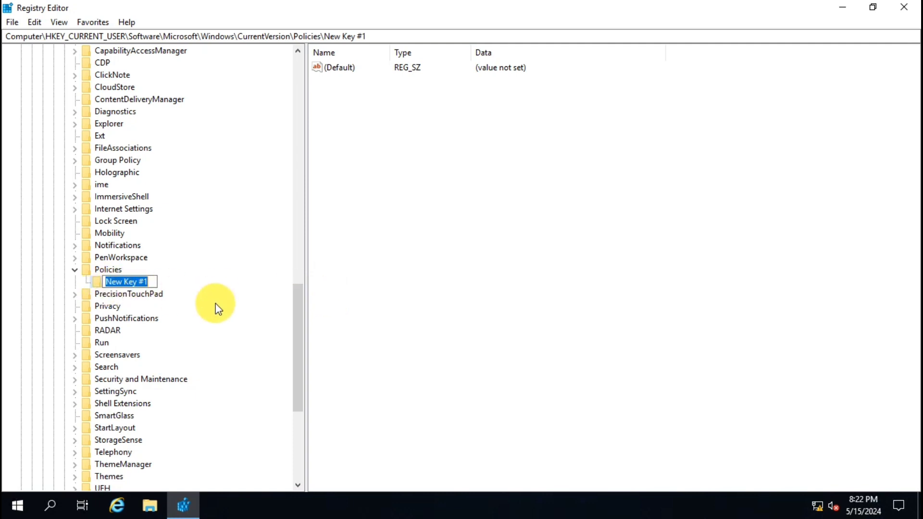
type("E")
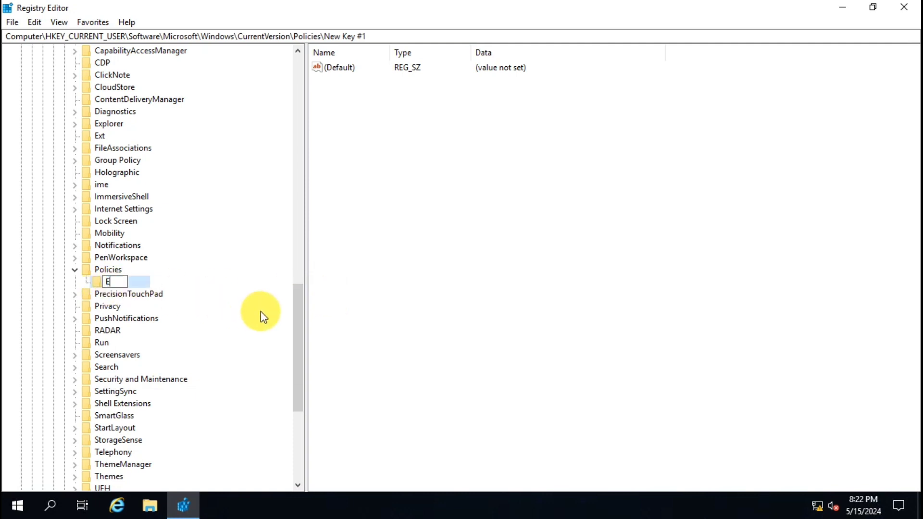
type("xplorer")
key("Return")
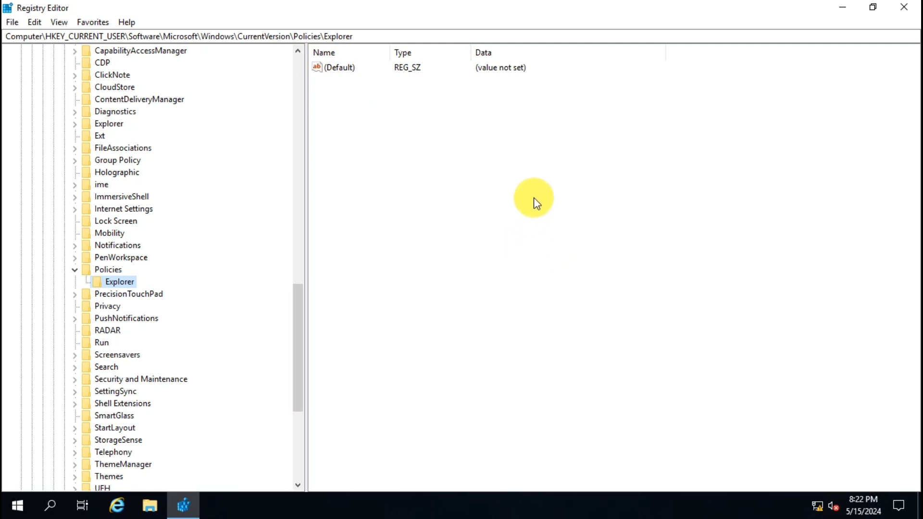
Create a DWORD (32-bit) value named NoViewOnDrive in the Policies\Explorer key
right_click(457, 198)
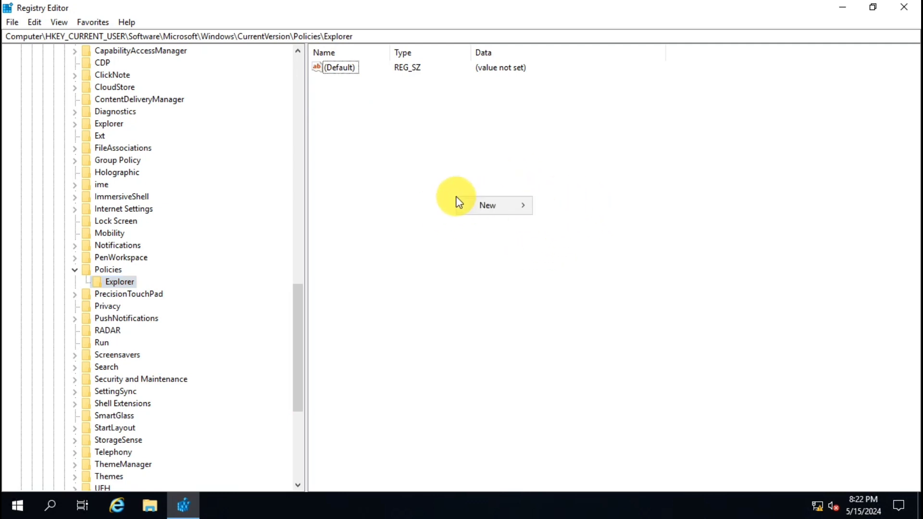
mouse_move(491, 207)
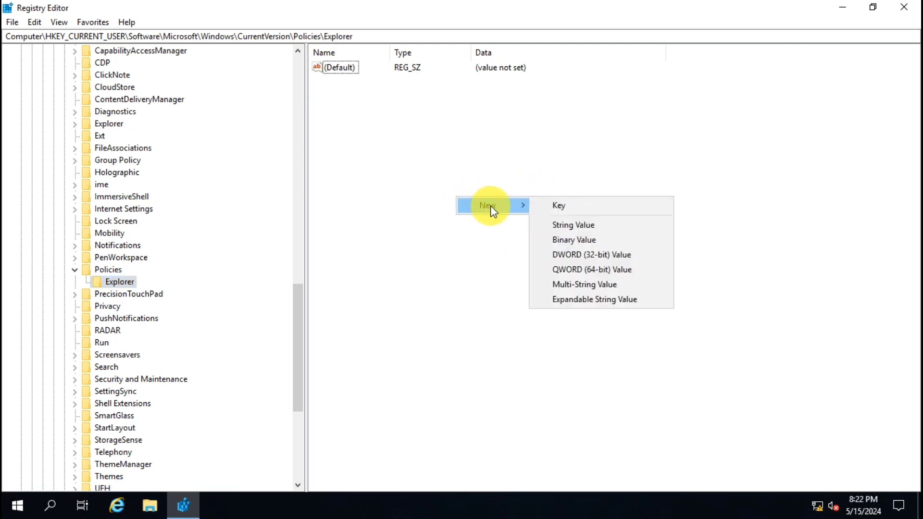
left_click(615, 255)
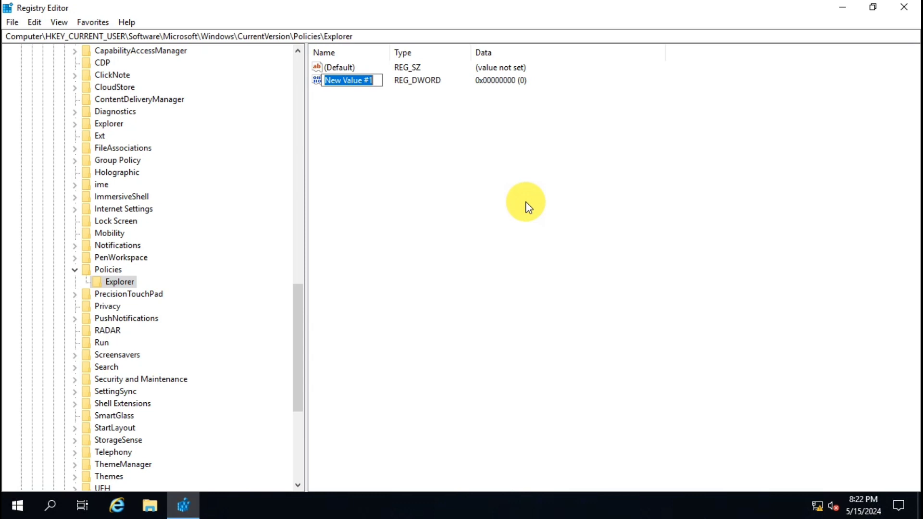
type("No")
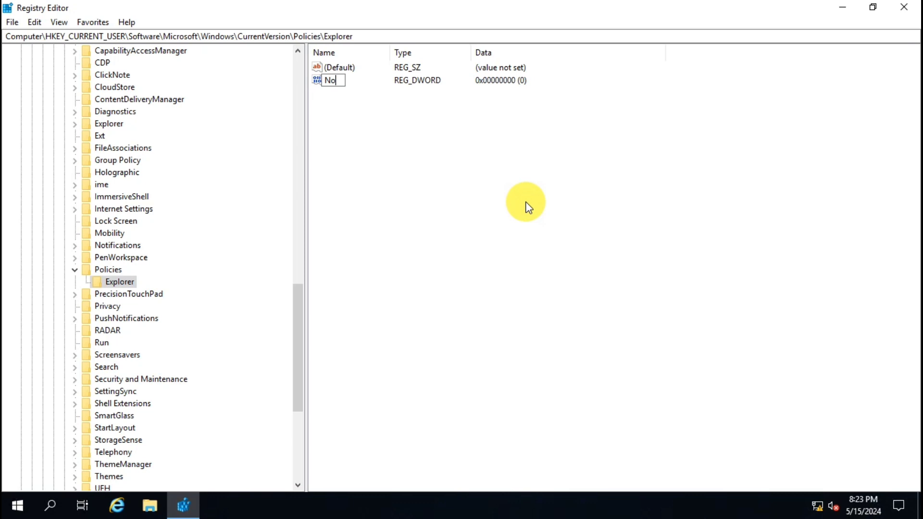
type("View")
type("OnDrive")
key("Return")
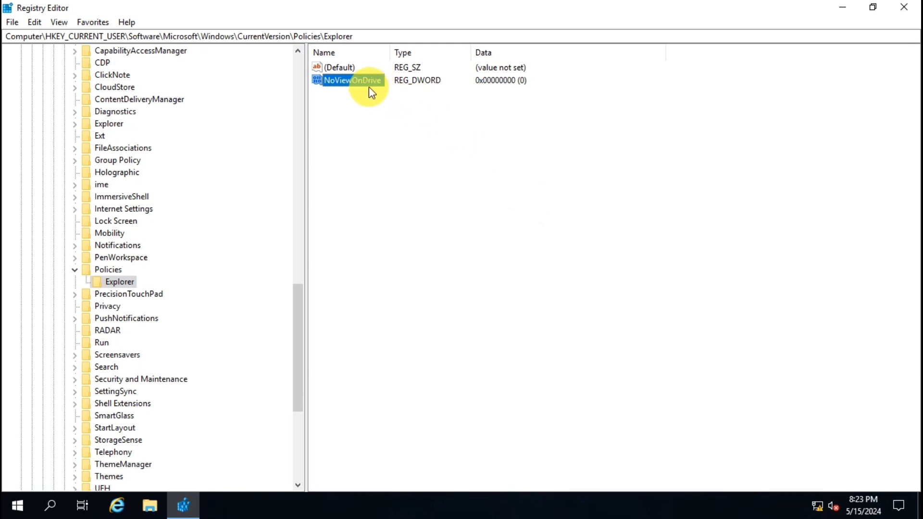
Open the NoViewOnDrive value for editing and show the computer's drives under This PC in File Explorer
double_click(356, 79)
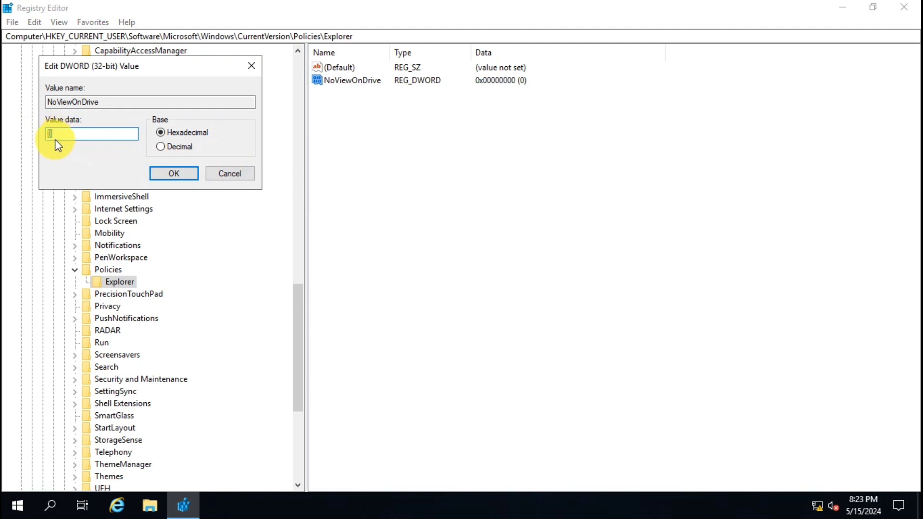
key("super+e")
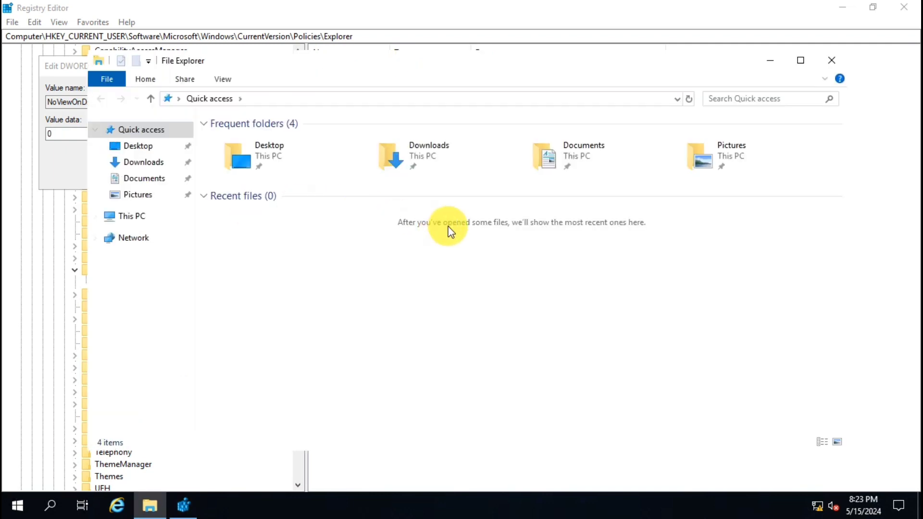
left_click(128, 219)
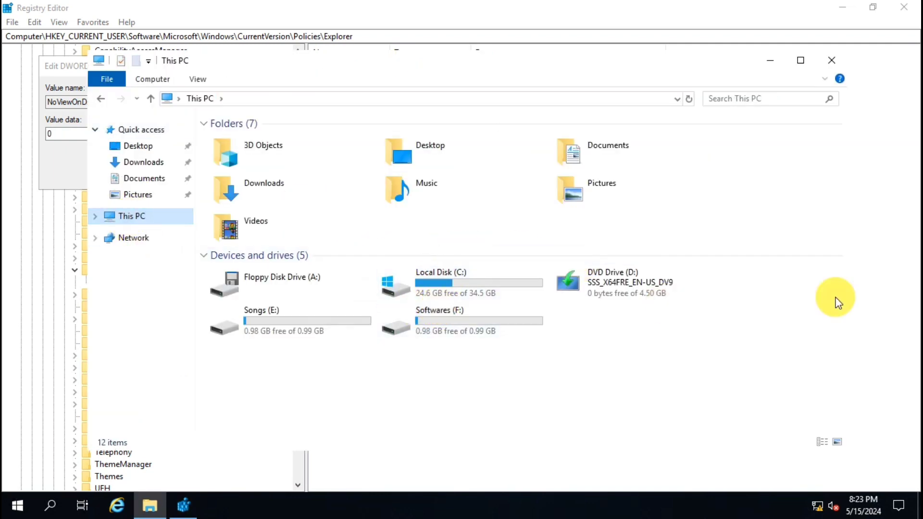
Launch WordPad and maximize its window
key("super+r")
type("wordpd")
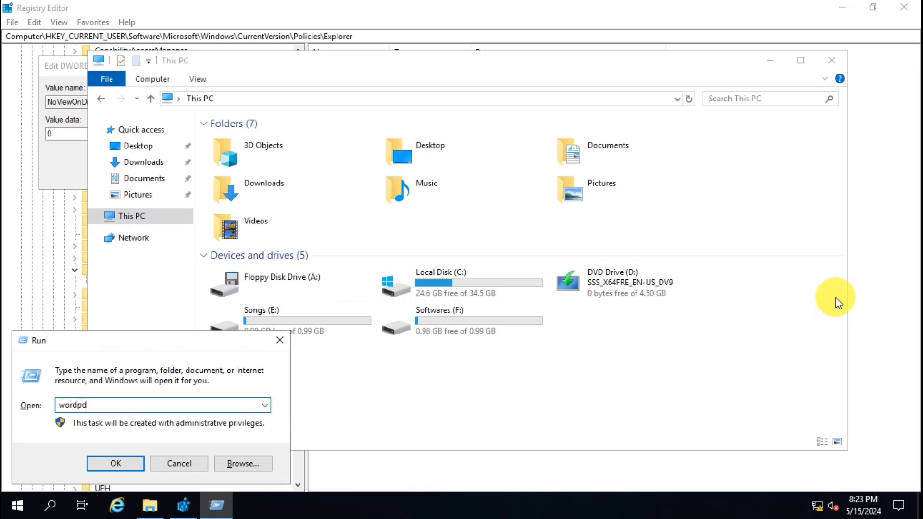
key("Return")
key("Return")
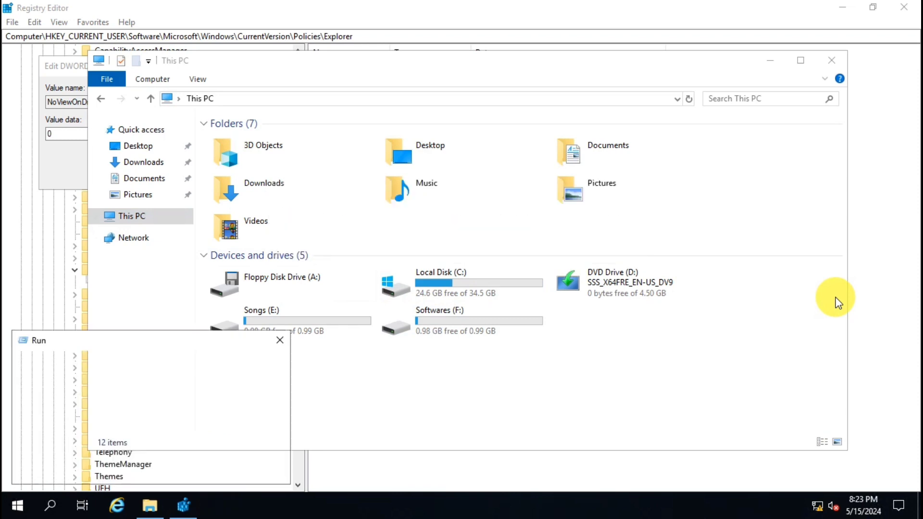
type("wordpad")
key("Return")
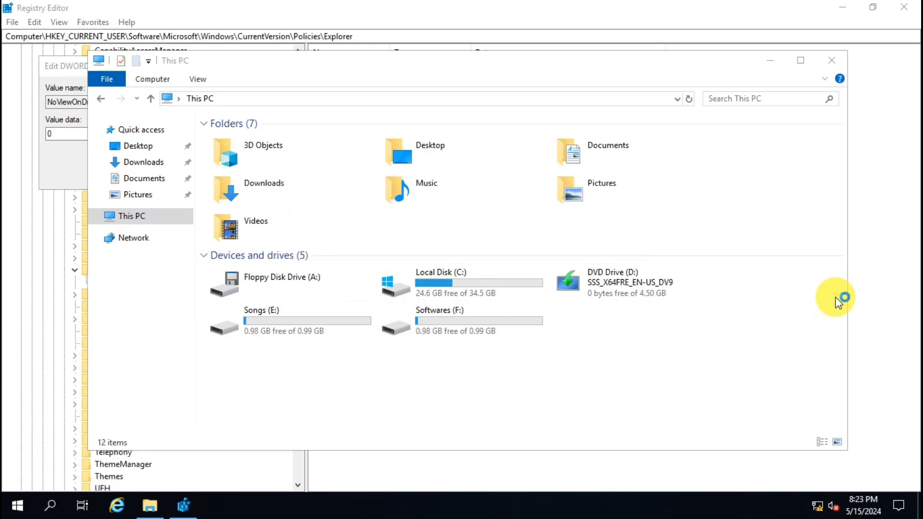
left_click(656, 27)
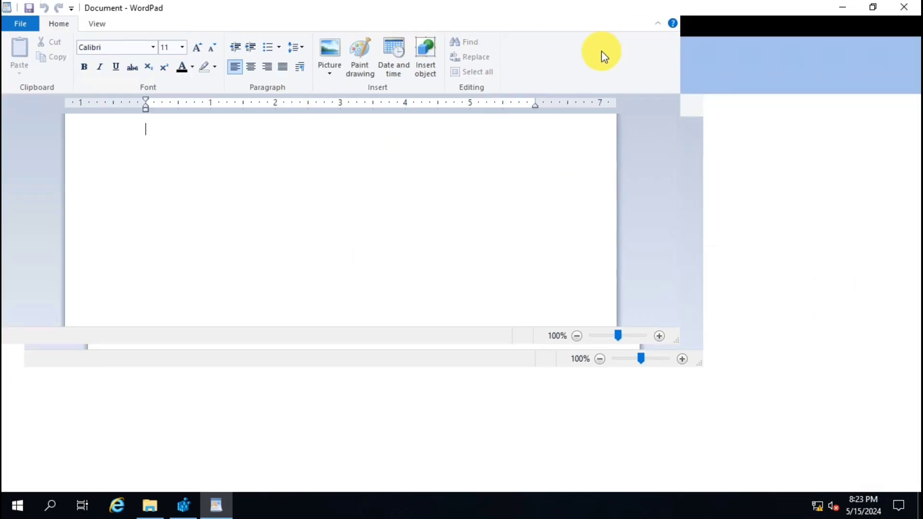
Increase the font size of the blank document to 48
left_click(196, 48)
left_click(196, 47)
left_click(196, 48)
left_click(197, 48)
left_click(196, 48)
left_click(196, 47)
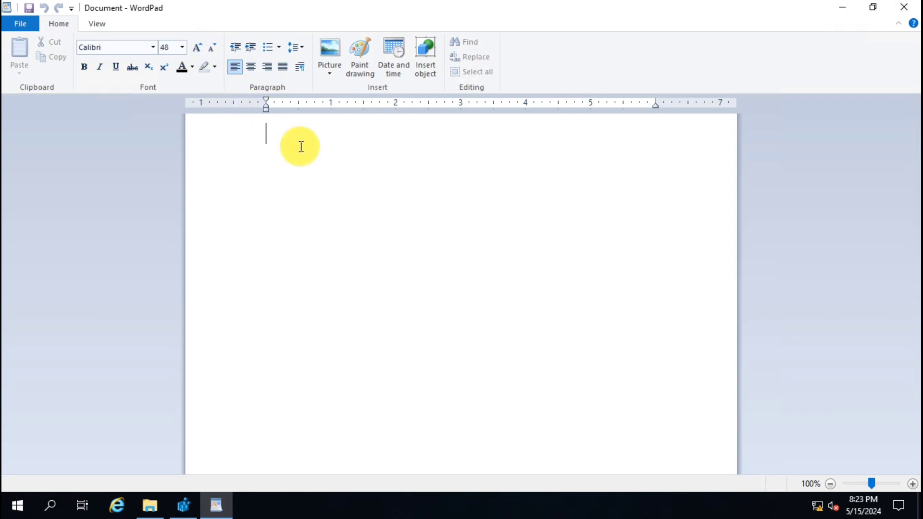
Write the drive-letter codes "A-1, B-2, C-4, D-8, E-16, F-32, G-64, H-128," in the document
type("A-")
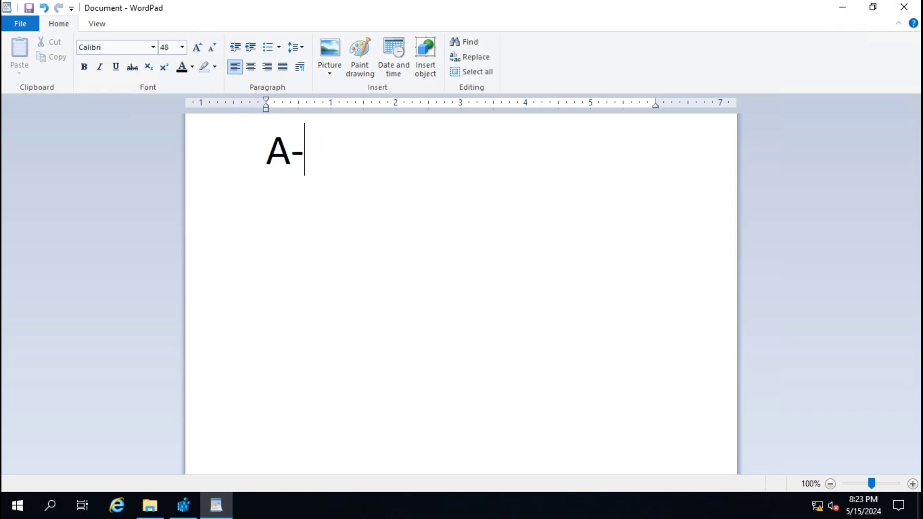
type("1")
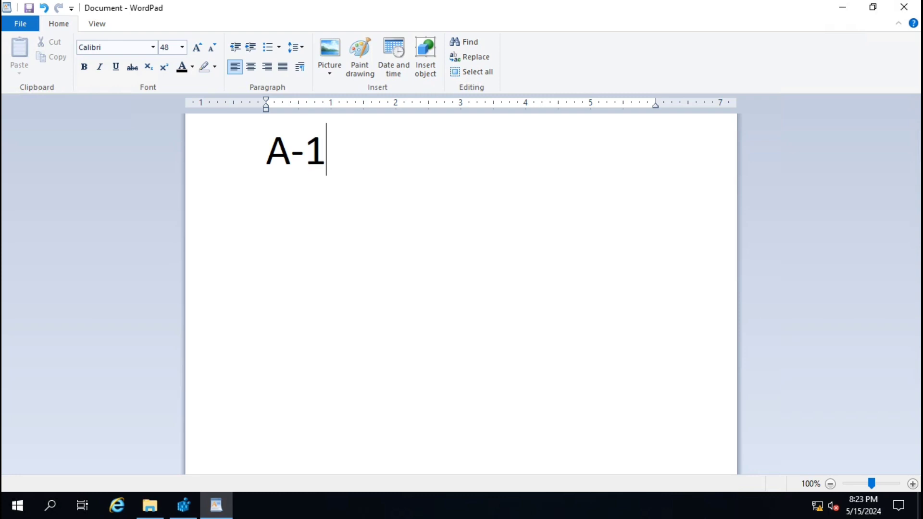
type(", B")
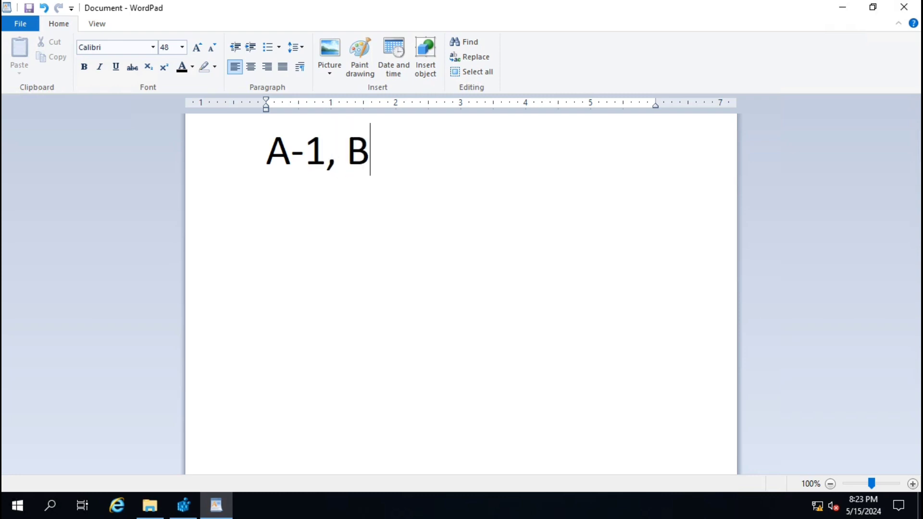
type("-2,")
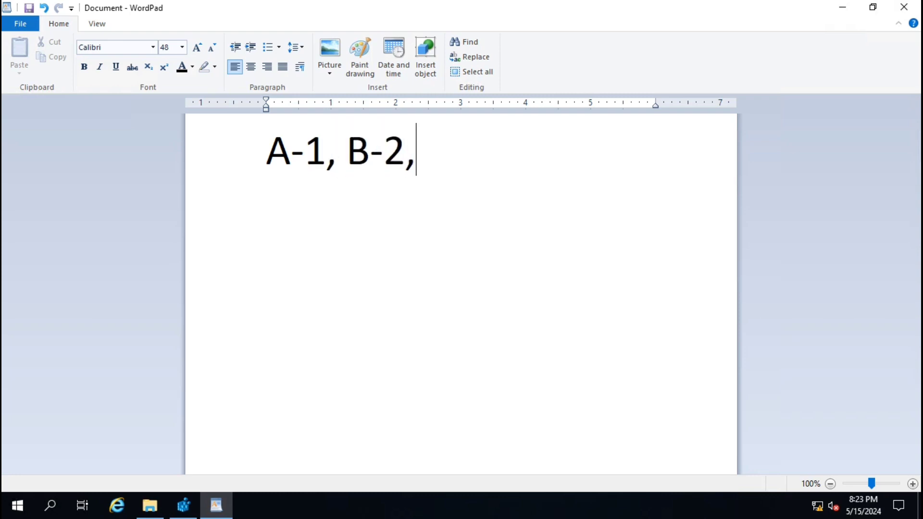
type(" C-4")
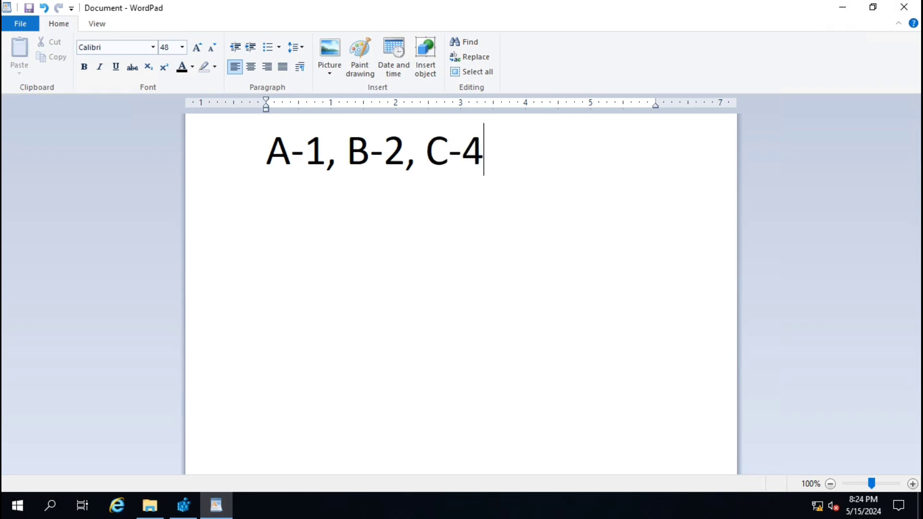
type(", D-")
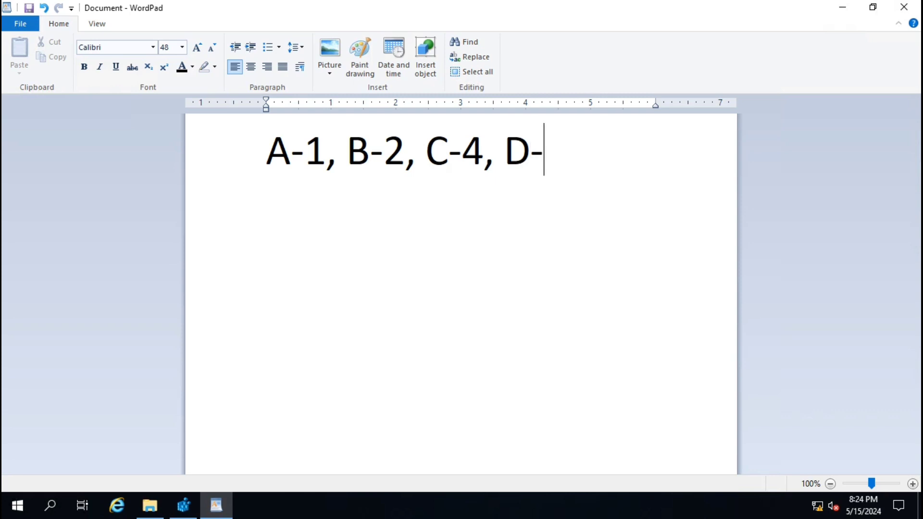
type("8, ")
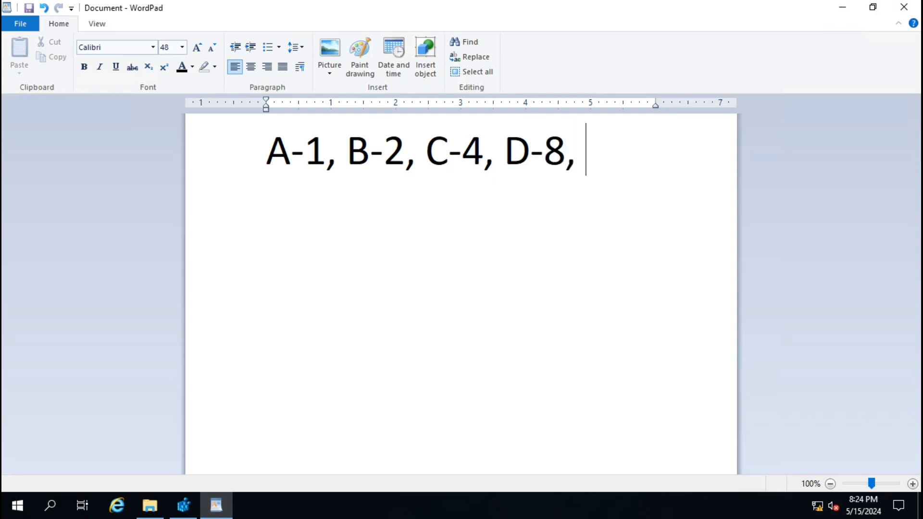
type("E-16")
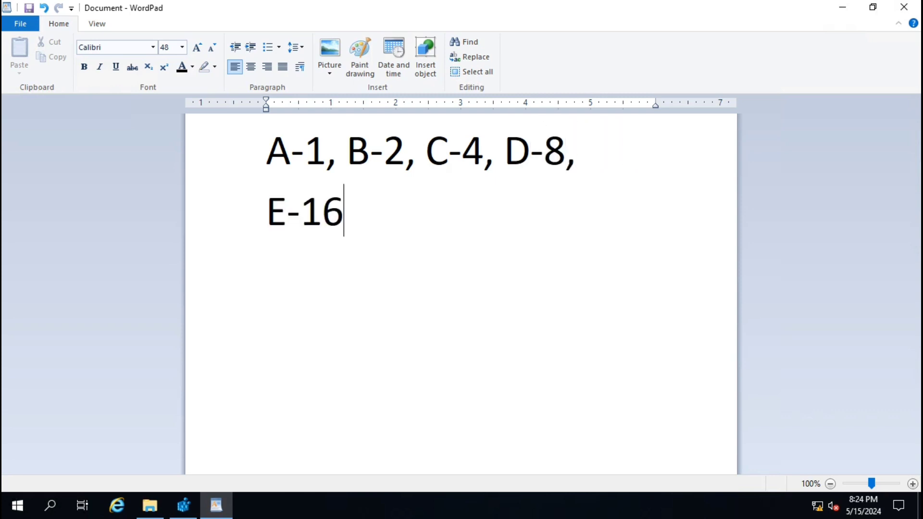
type(", F-")
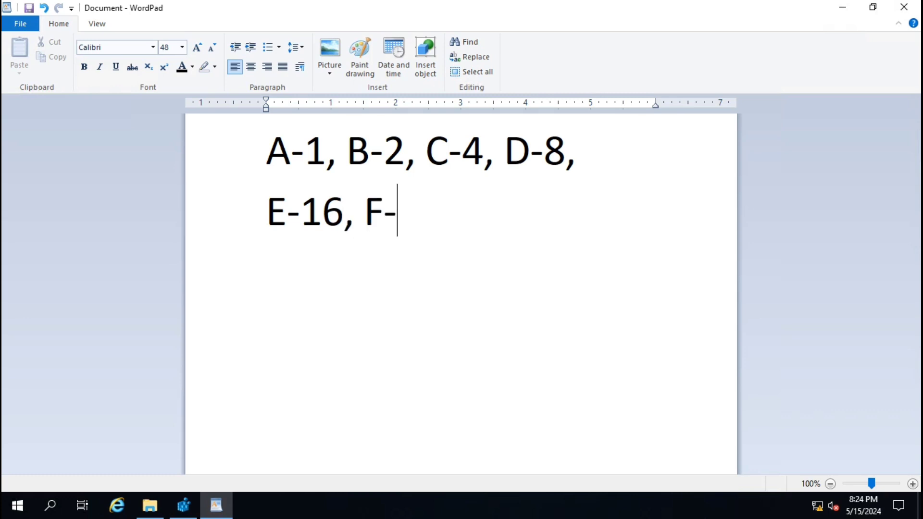
type("32, ")
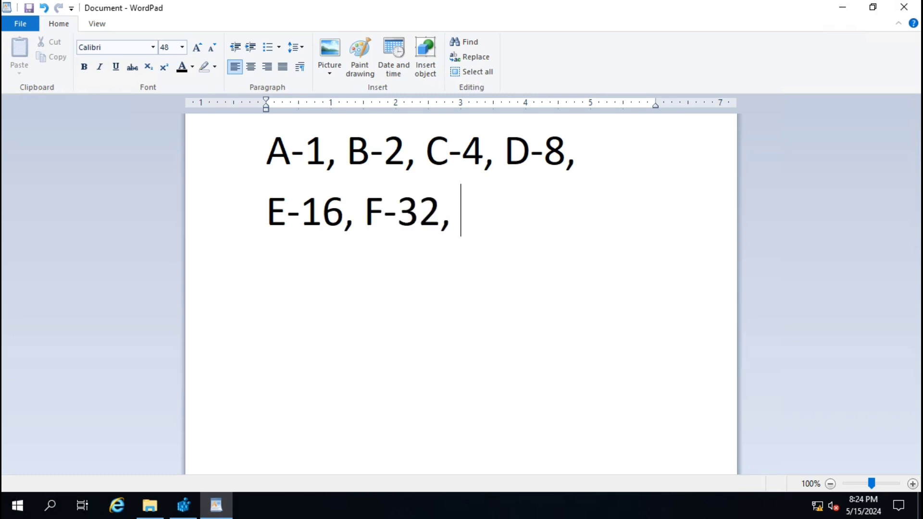
type("G-")
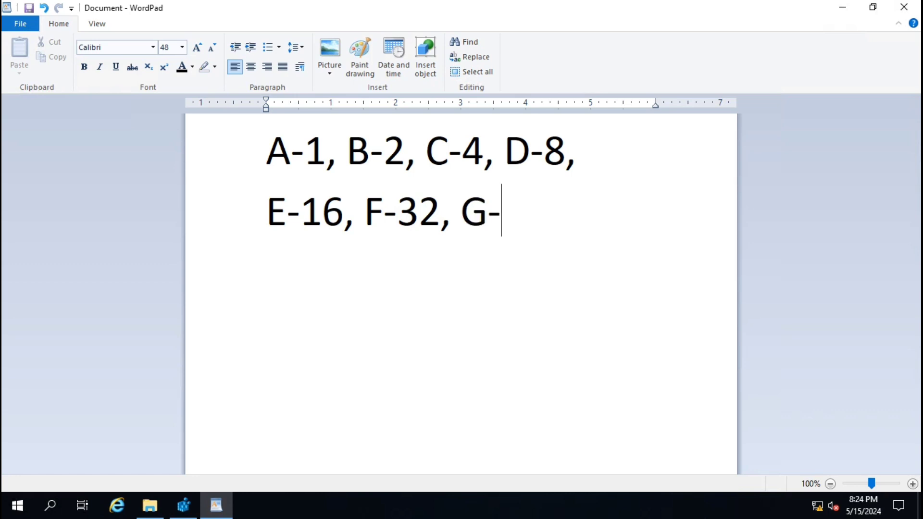
type("64")
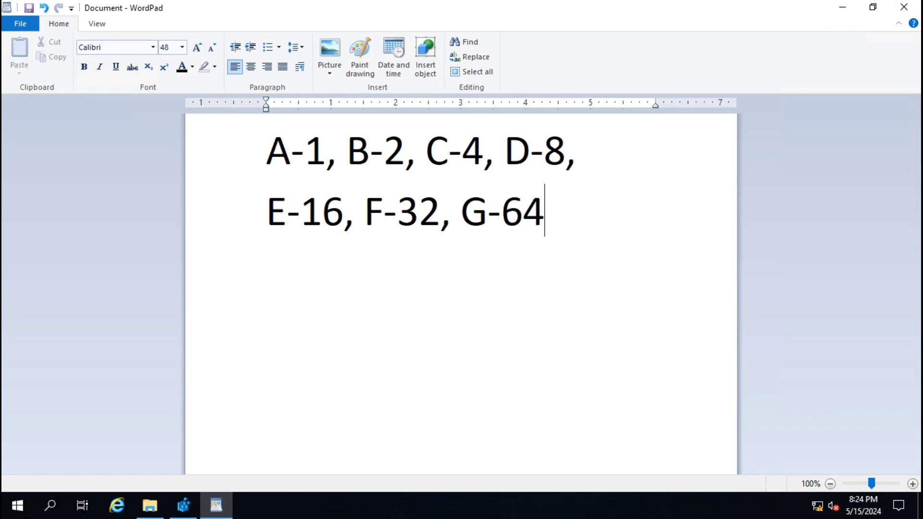
type(", H")
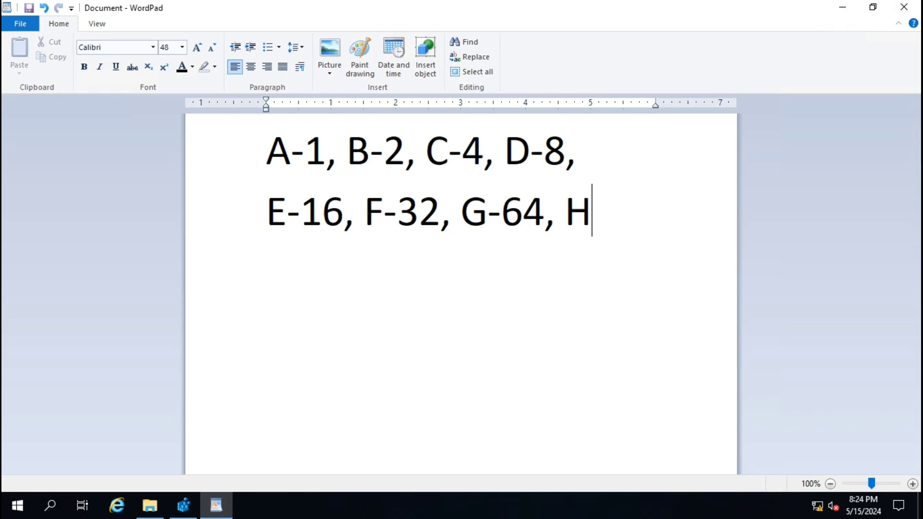
type("-1")
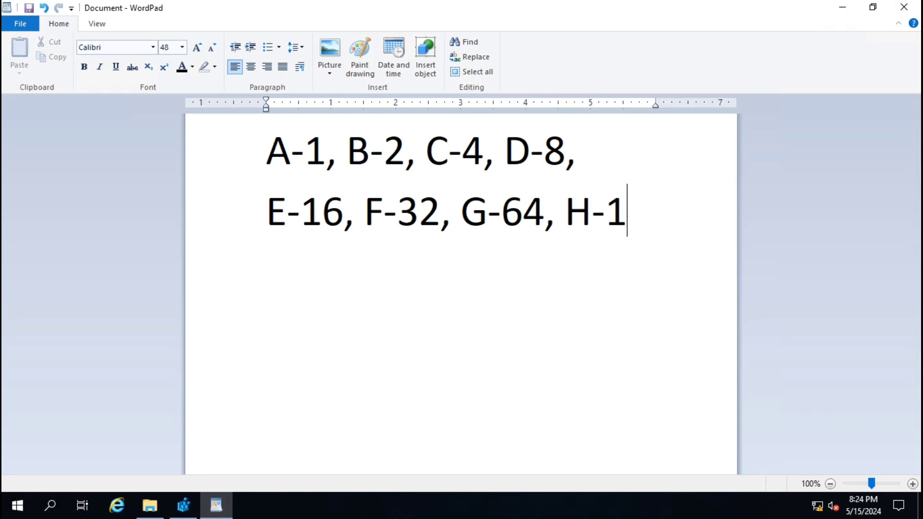
type("28,")
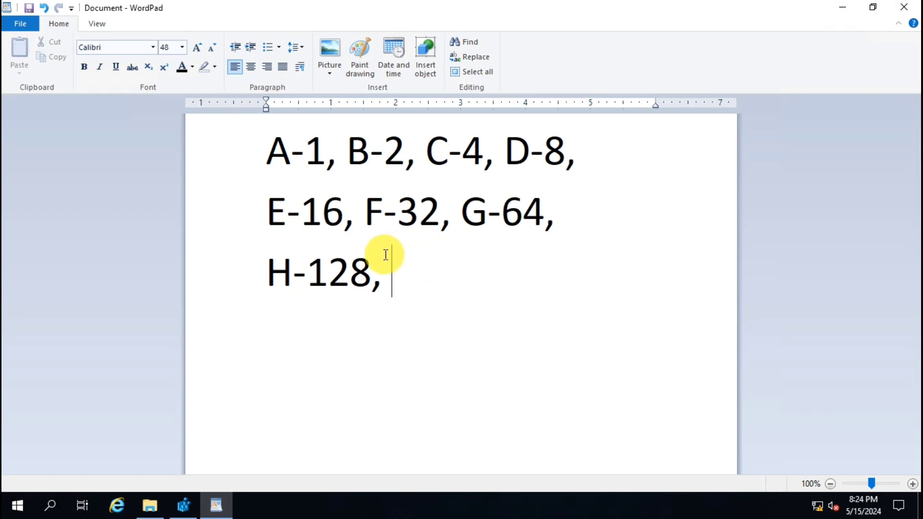
Compare the F and C entries in the document with the drives listed under This PC
left_click_drag(365, 212, 383, 211)
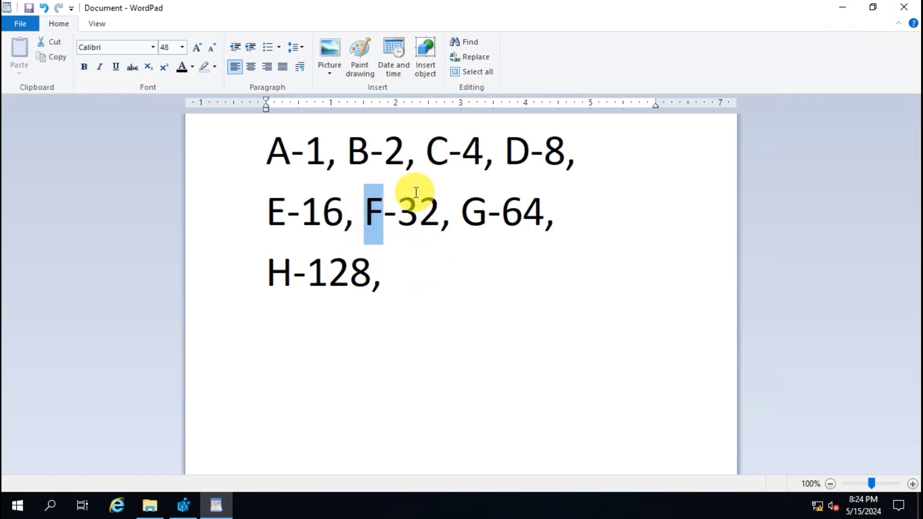
left_click_drag(433, 146, 479, 158)
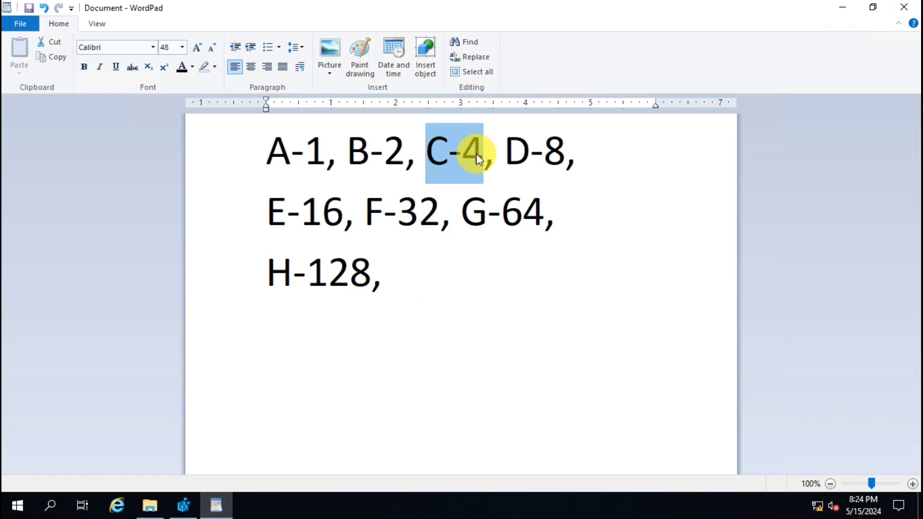
left_click(477, 162)
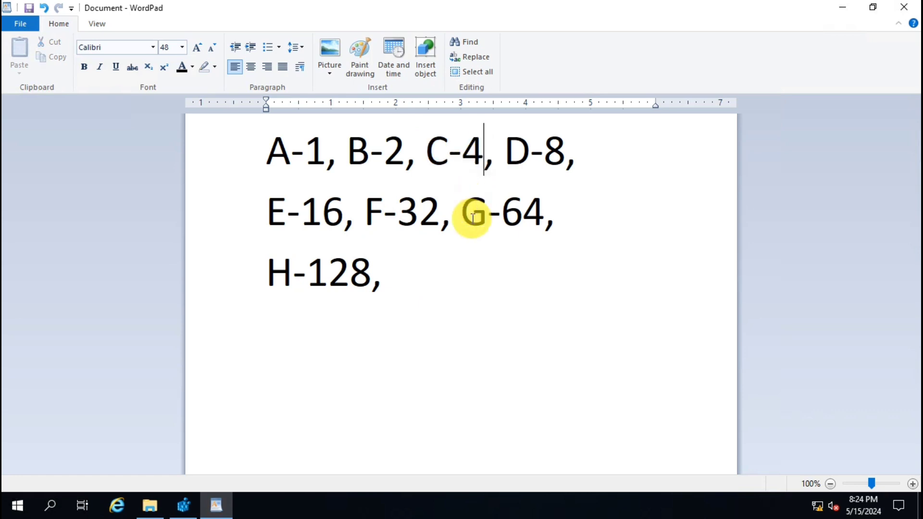
key("super+e")
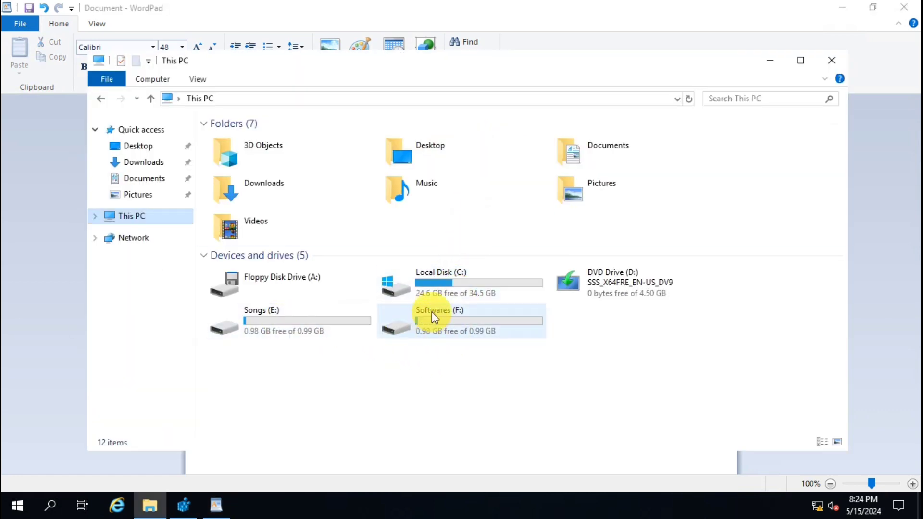
left_click(524, 287)
key("alt+Tab")
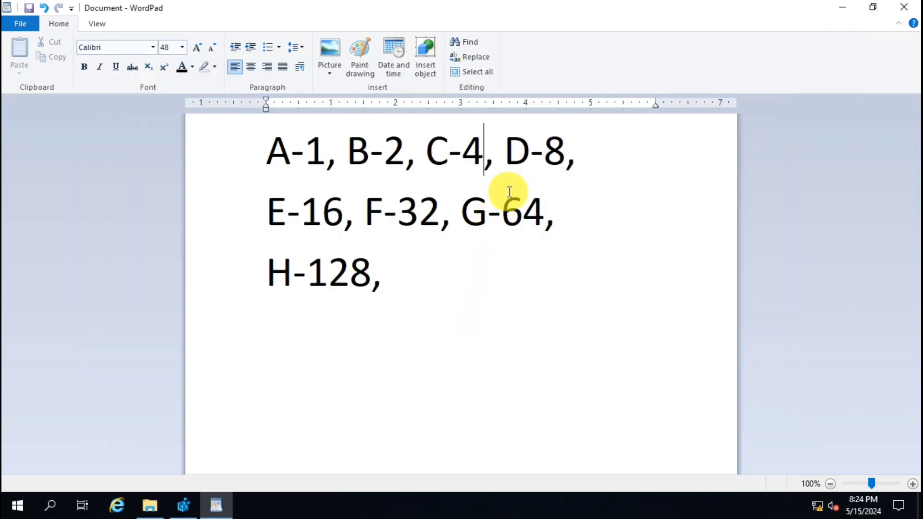
Set the NoViewOnDrive value data to 4 in hexadecimal and close the Registry Editor
left_click(183, 504)
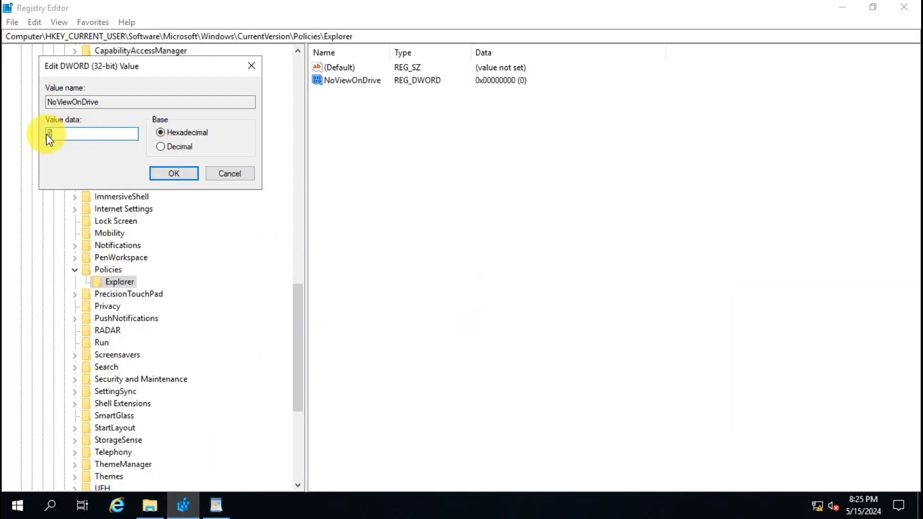
type("4")
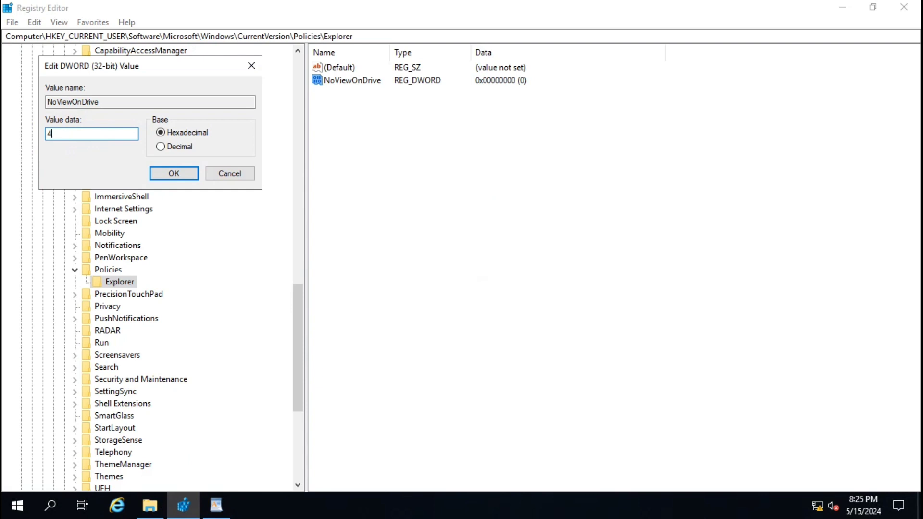
left_click(171, 174)
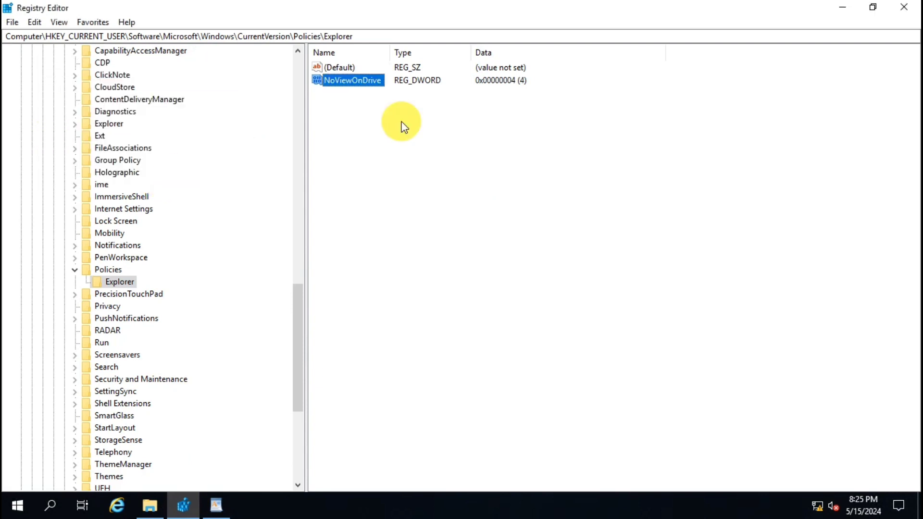
left_click(915, 10)
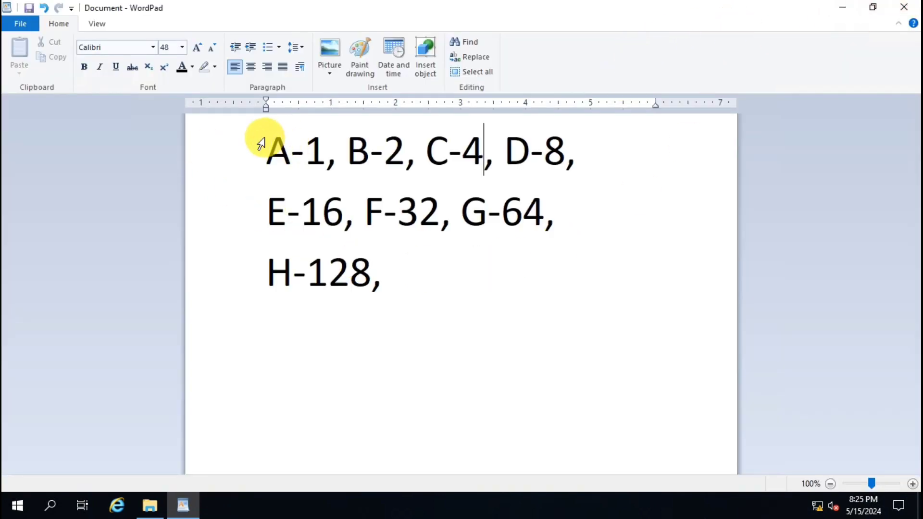
Close the WordPad drive-code document without saving it, and close the This PC window
left_click_drag(262, 144, 413, 293)
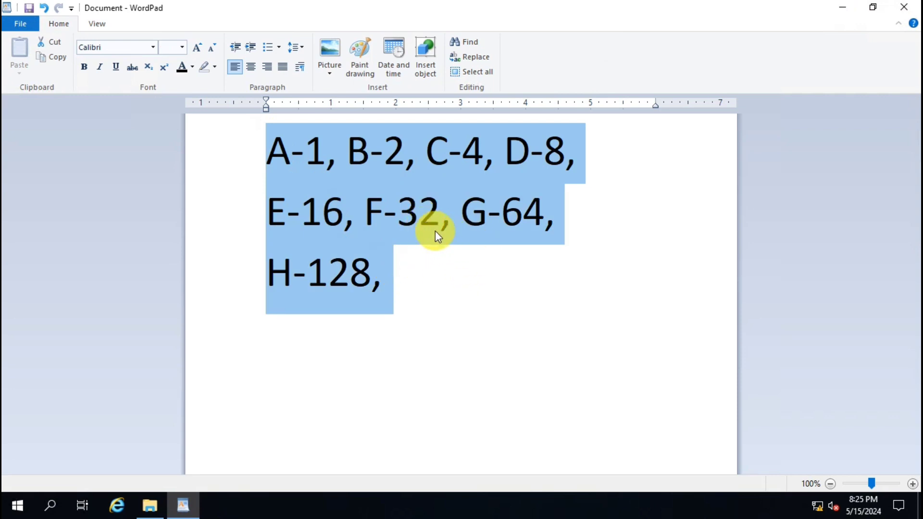
left_click(912, 6)
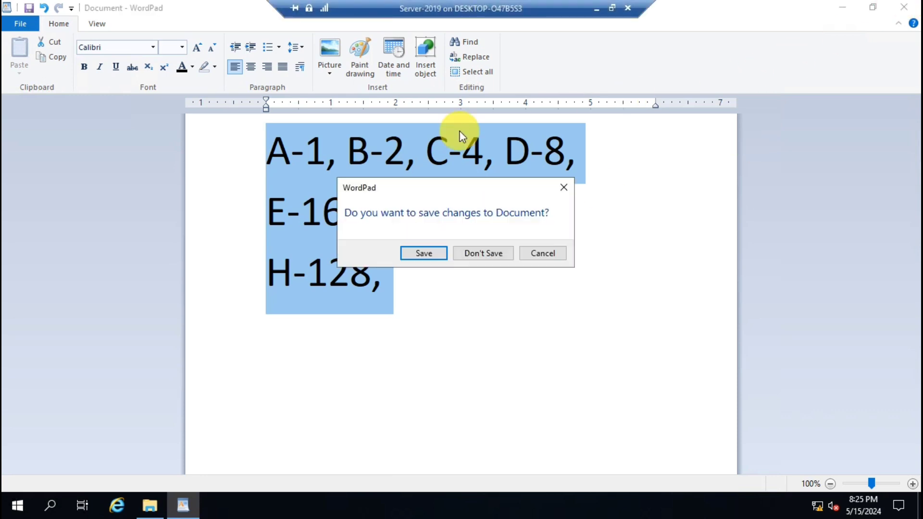
left_click(483, 253)
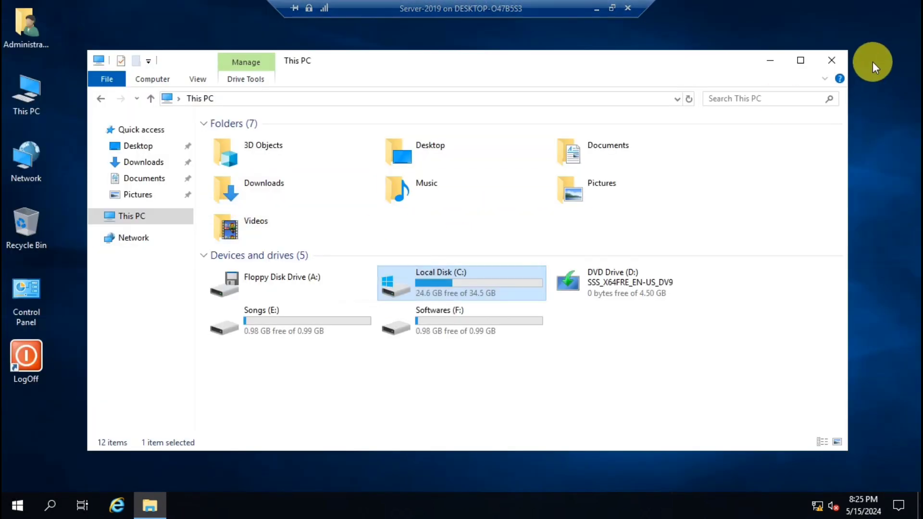
left_click(832, 62)
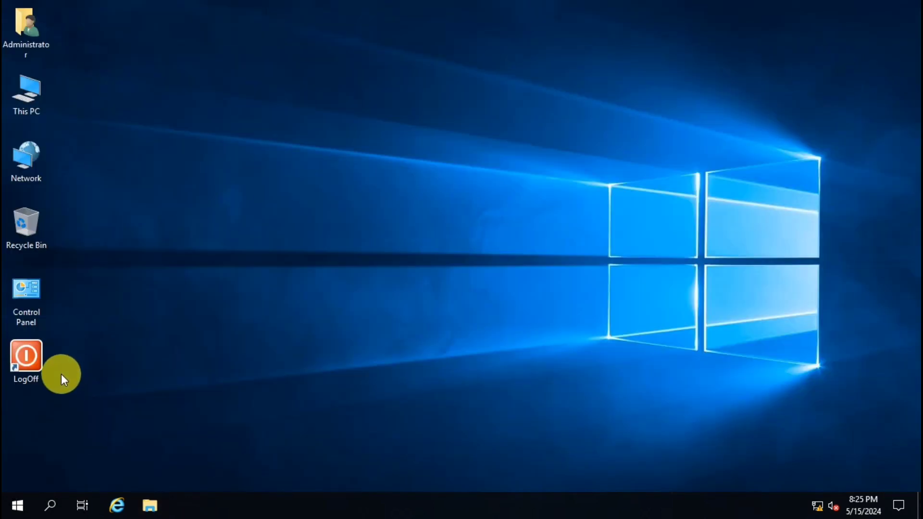
Sign out of the Administrator session by running the command "shutdown /l"
double_click(33, 356)
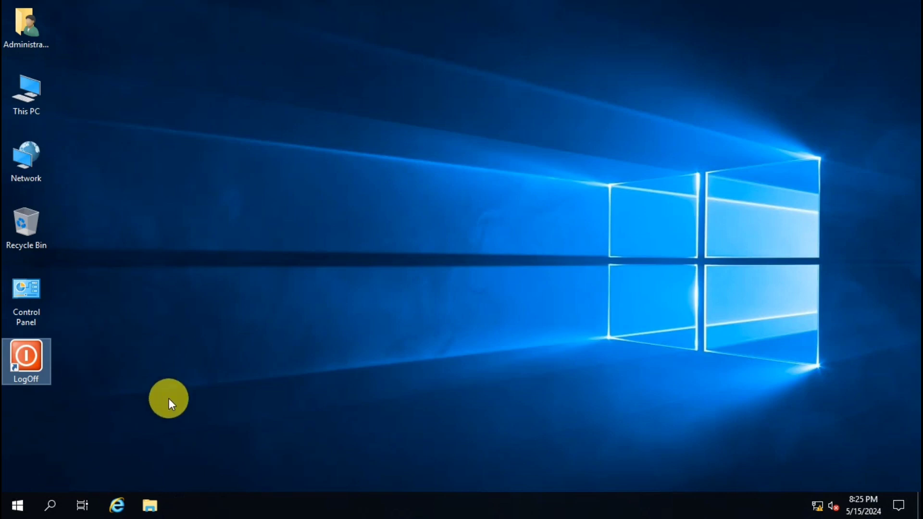
key("super+r")
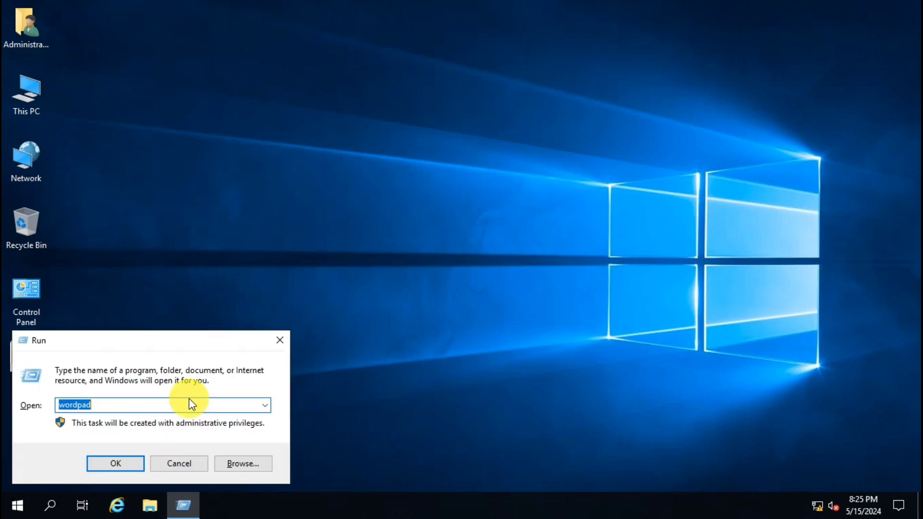
type("shutdo")
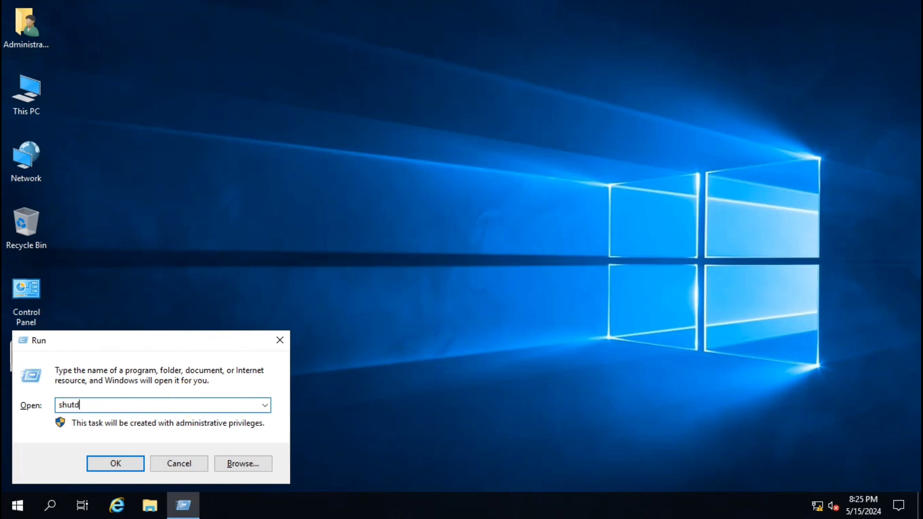
type("wn /l")
key("Return")
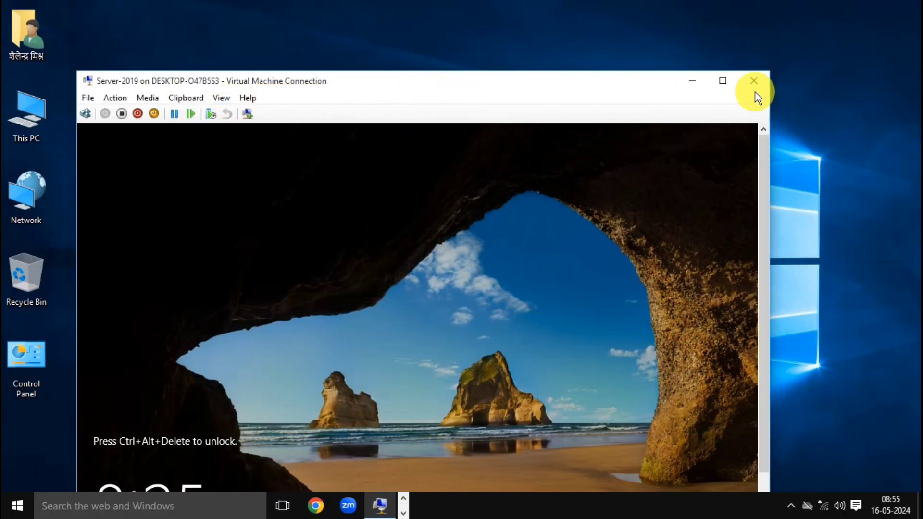
Unlock the Server-2019 virtual machine, show it full screen, and sign in as Administrator with the account password
left_click(723, 81)
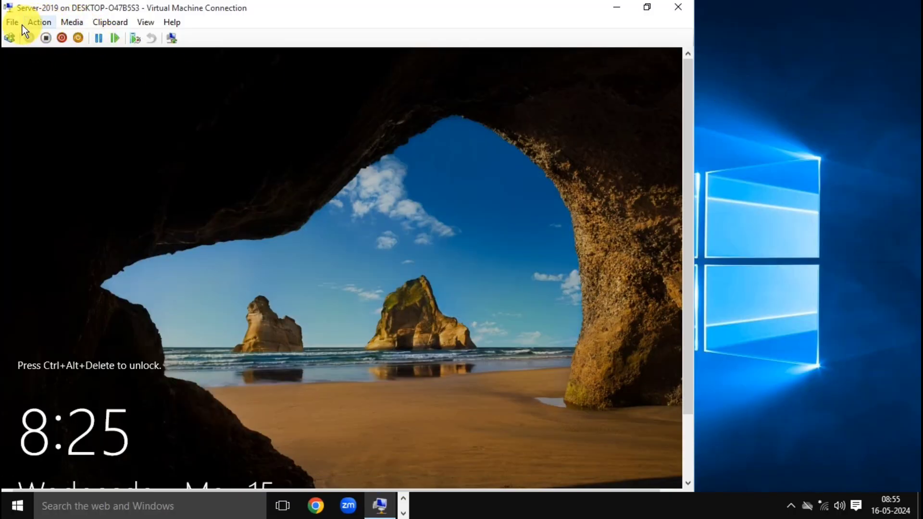
left_click(9, 39)
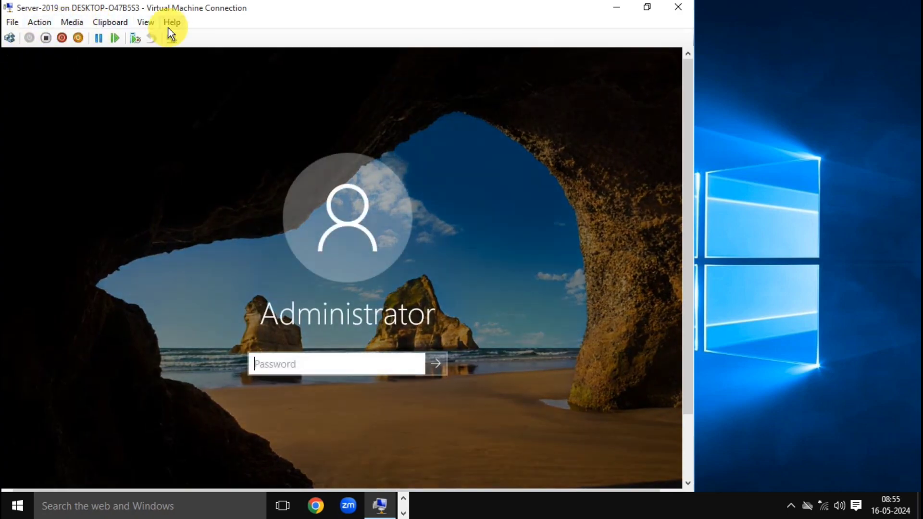
left_click(141, 22)
left_click(172, 38)
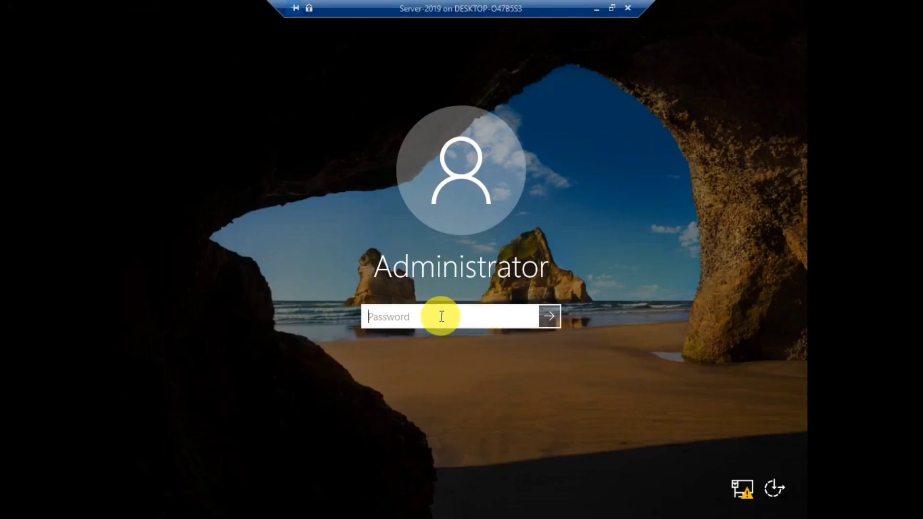
type("•••••")
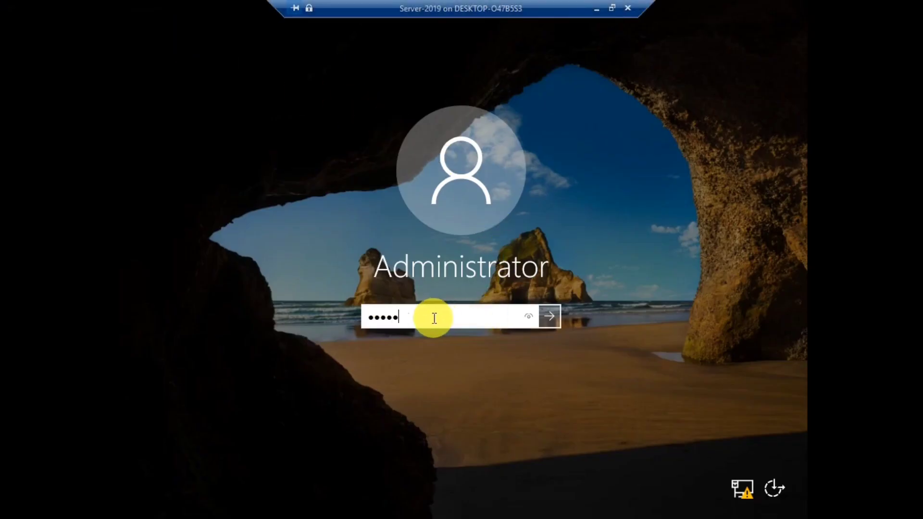
type("••")
key("Return")
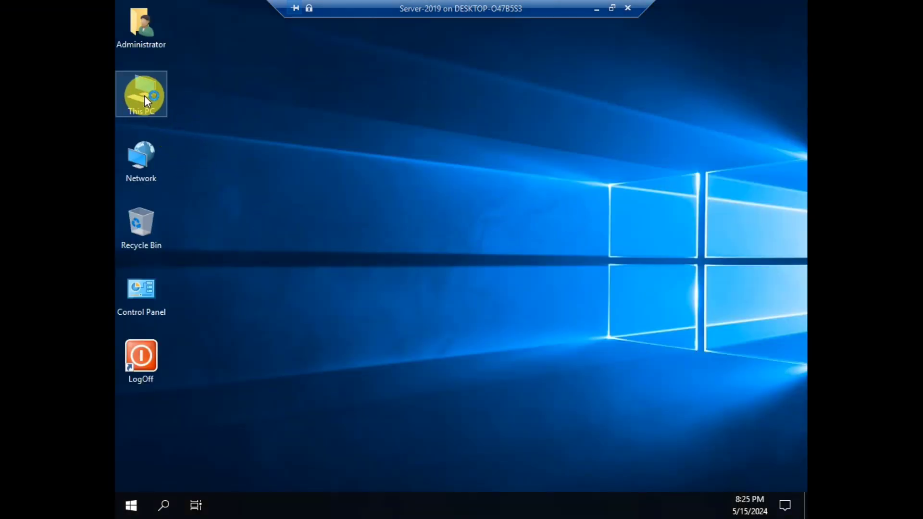
Try to open Local Disk (C:) from This PC to test the restriction, and close the window
double_click(144, 95)
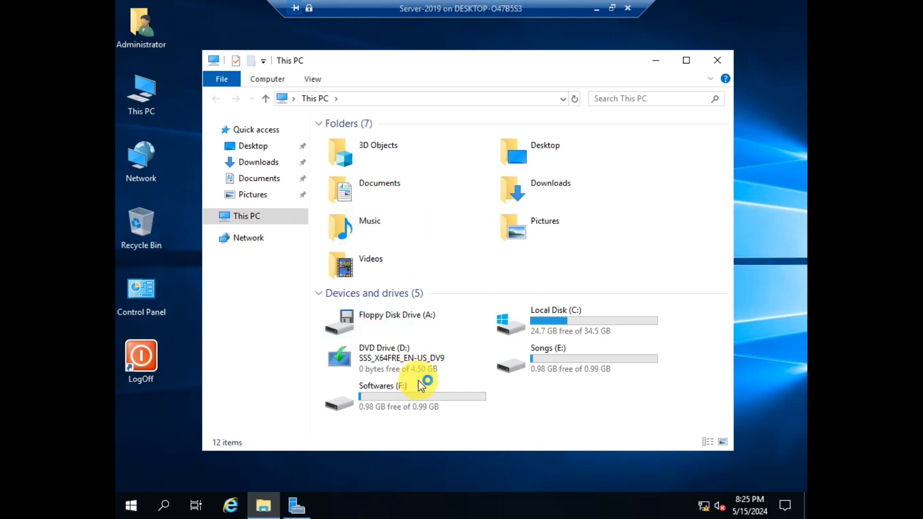
double_click(585, 319)
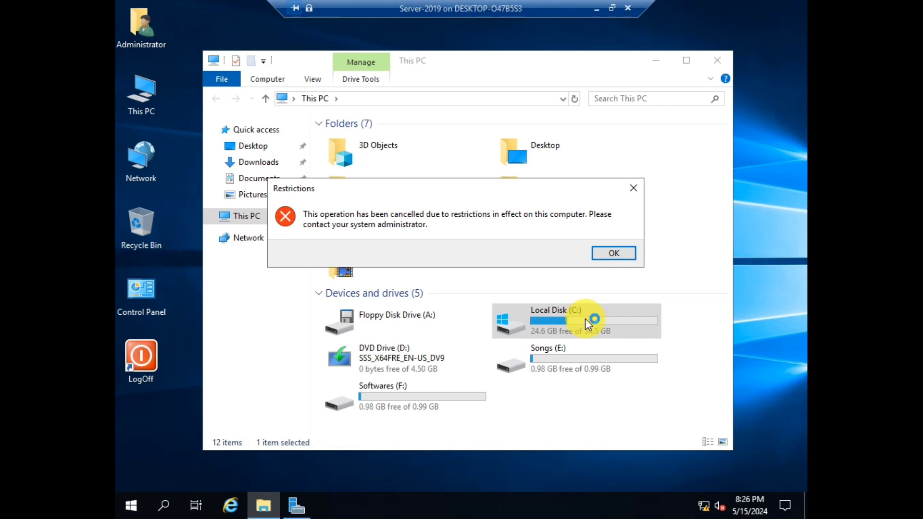
left_click(614, 253)
left_click(717, 67)
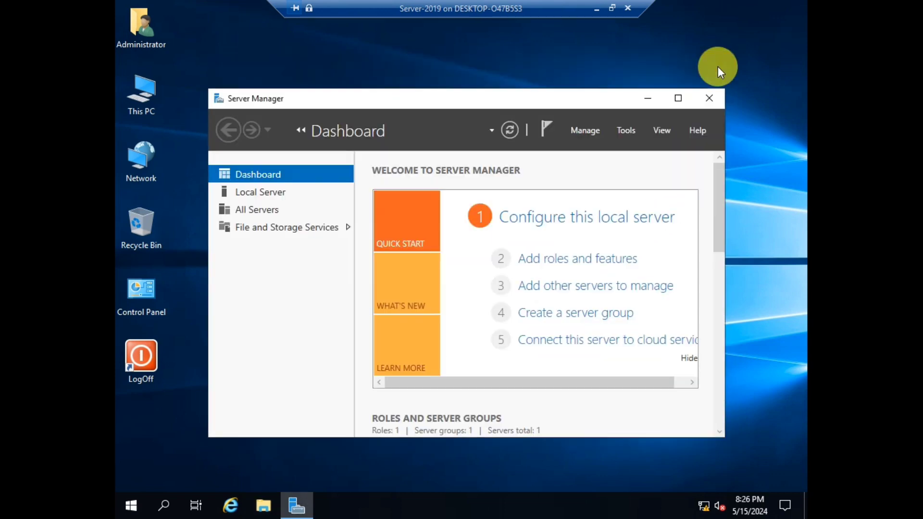
Launch the Registry Editor with "regedit", set the NoViewOnDrive value data to 0, and close the editor
key("super+r")
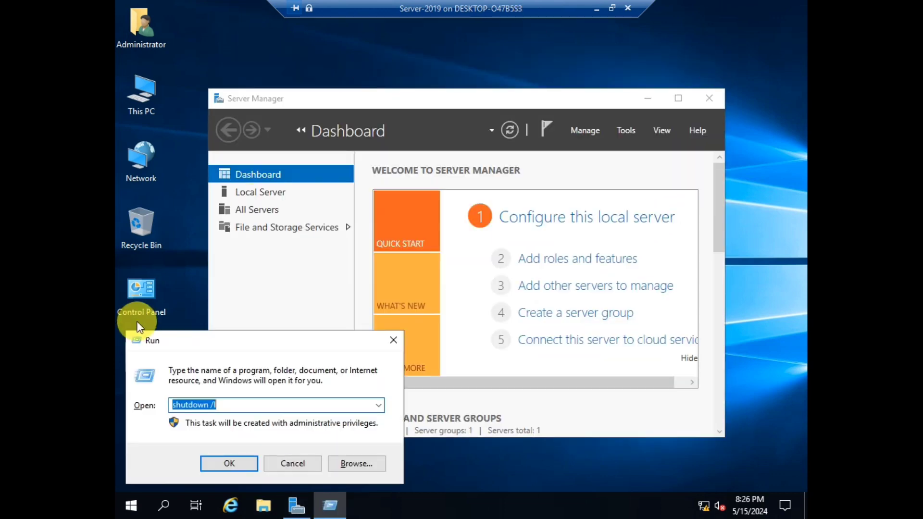
type("regedit")
key("Return")
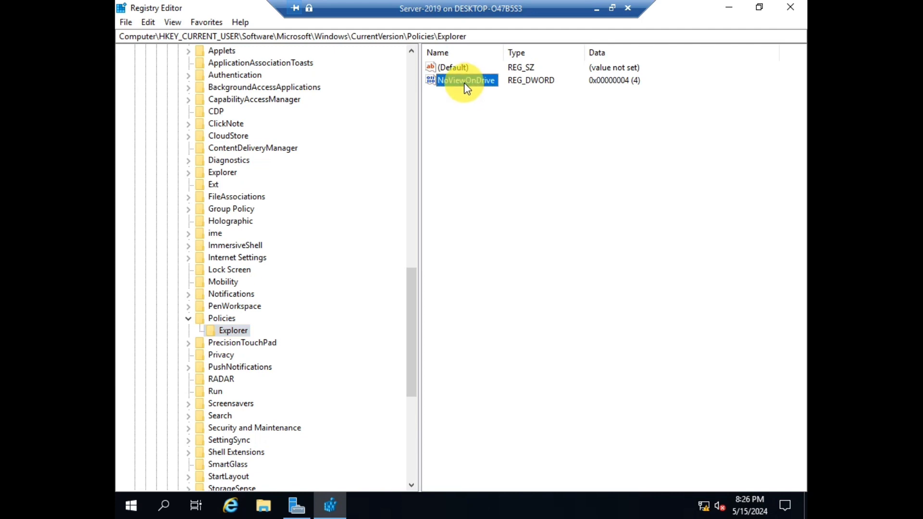
double_click(465, 82)
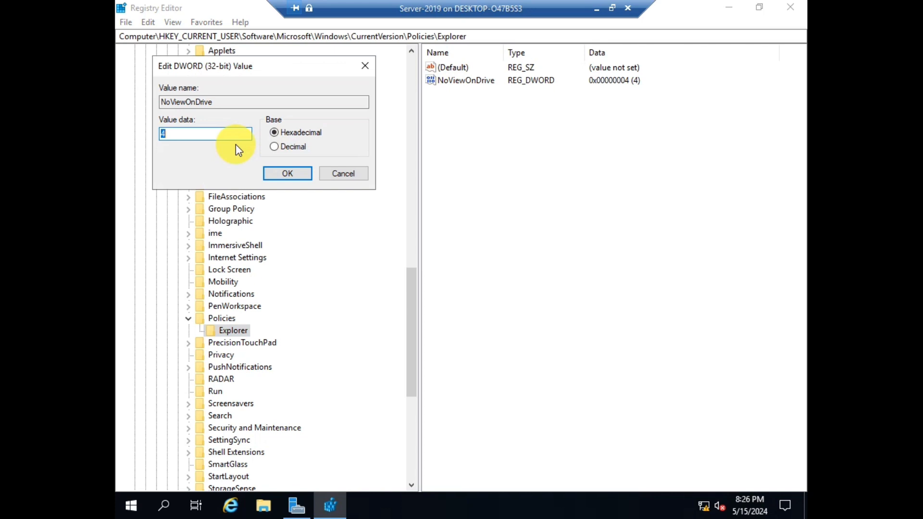
type("0")
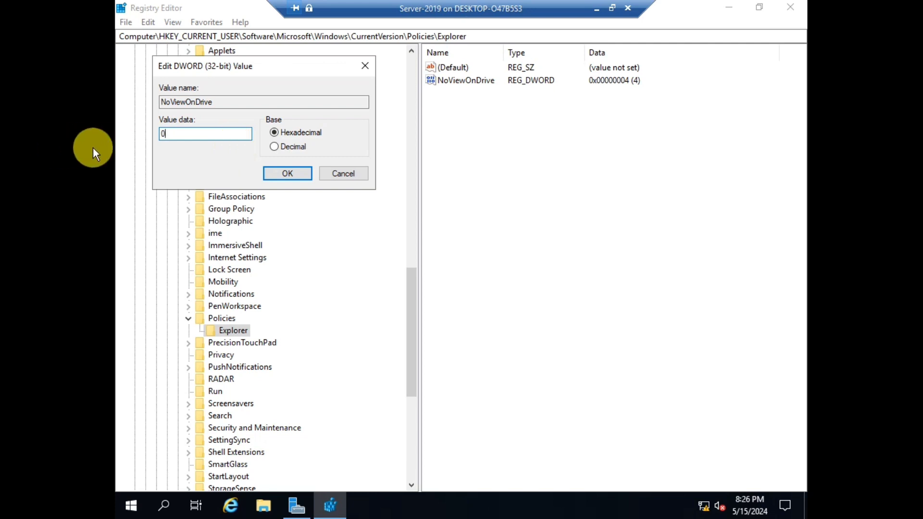
left_click(287, 174)
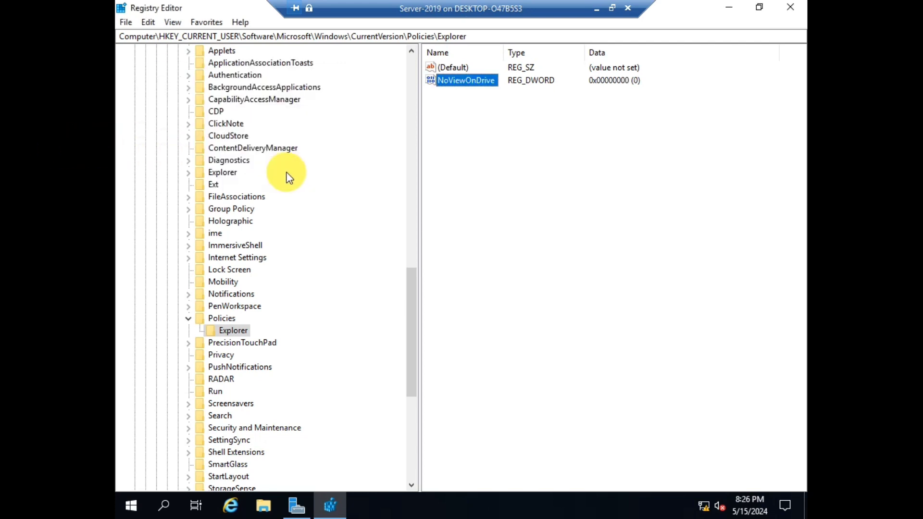
left_click(791, 9)
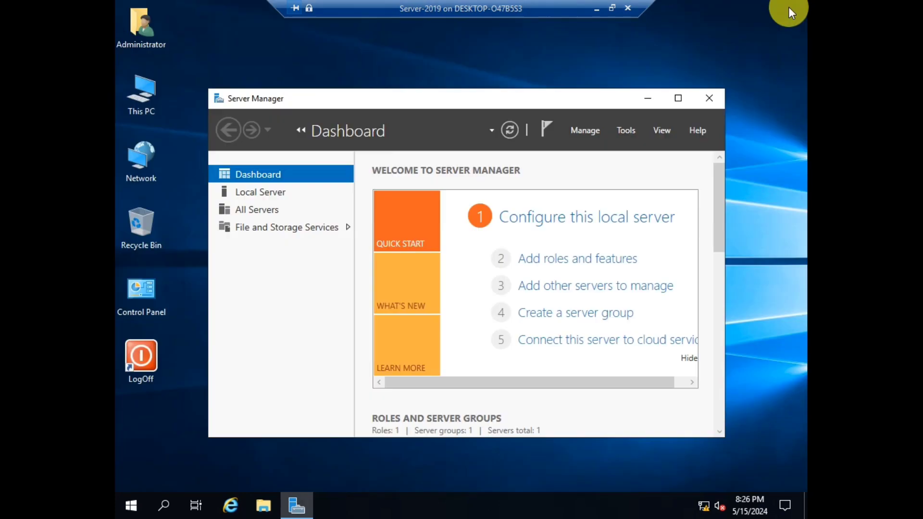
Close Server Manager and sign out by running the earlier "shutdown /l" command again
left_click(724, 97)
key("super+r")
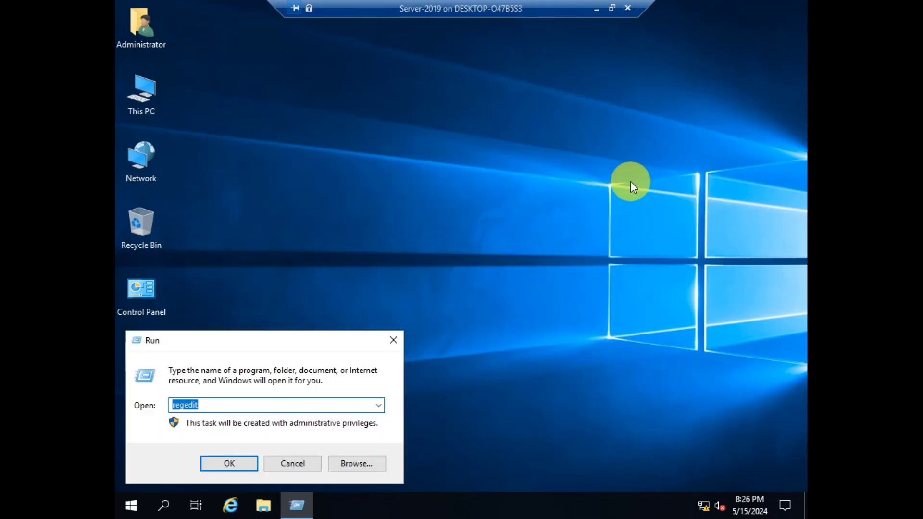
key("Down")
key("Down")
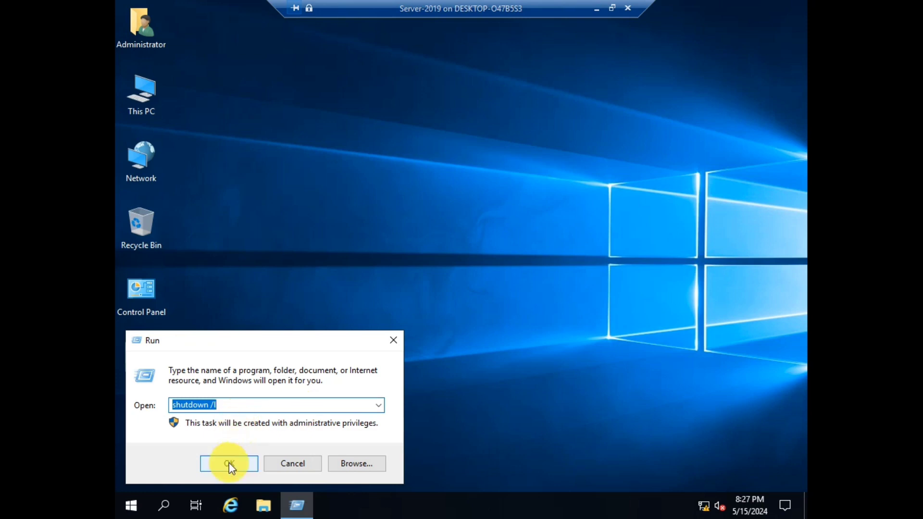
left_click(247, 405)
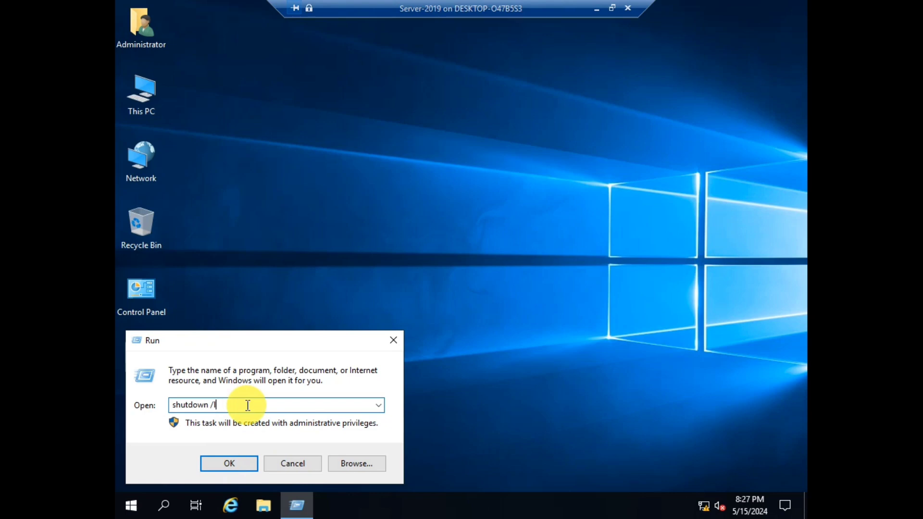
left_click(231, 464)
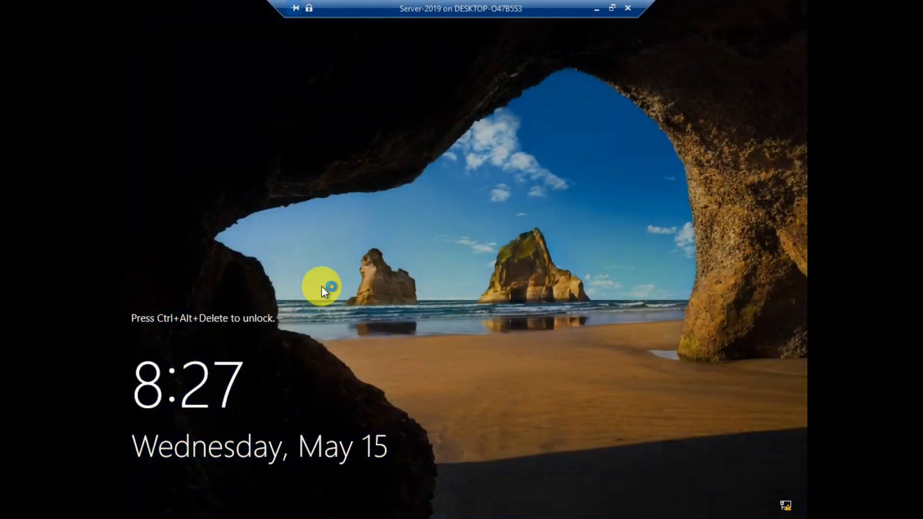
Unlock the Server-2019 virtual machine, return it to full screen, and sign in again as Administrator with the account password
left_click(612, 8)
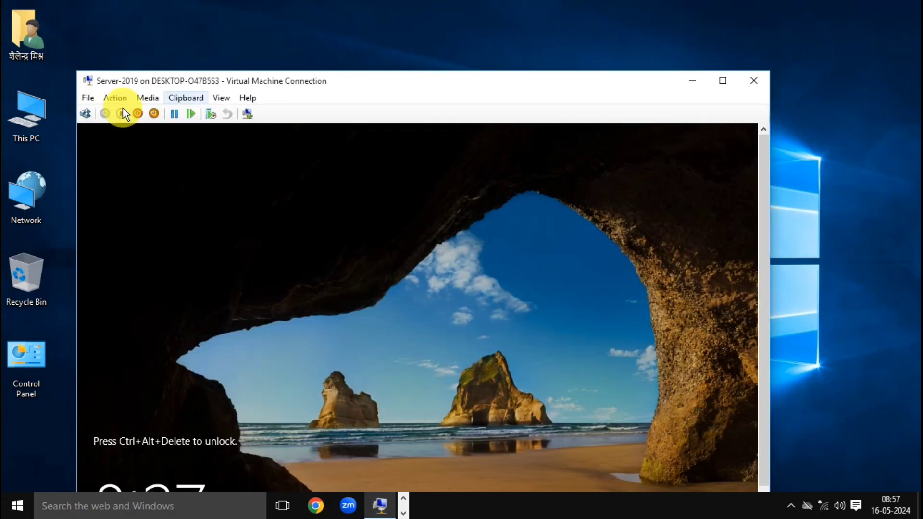
left_click(91, 111)
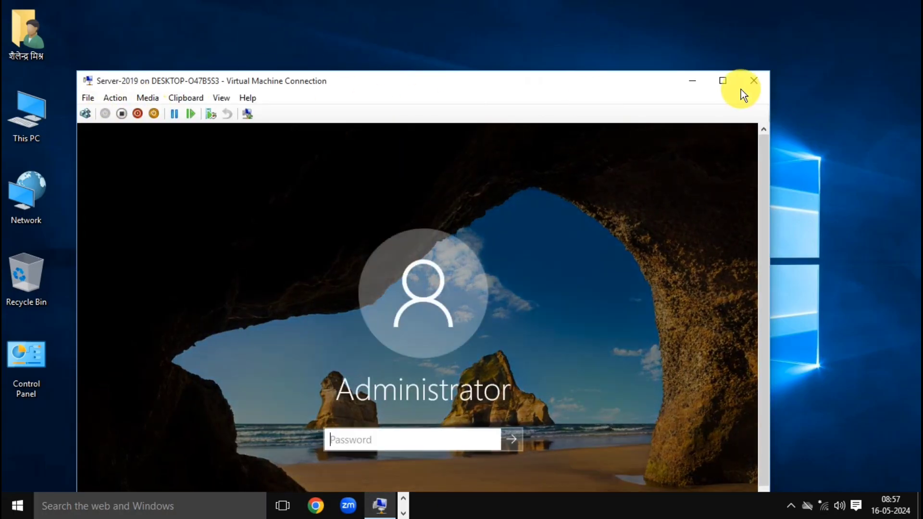
left_click(722, 80)
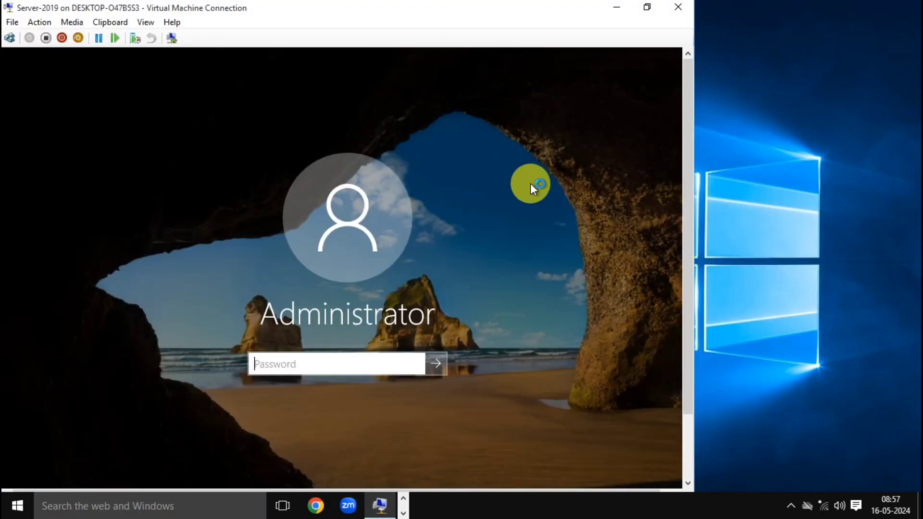
left_click(146, 22)
left_click(162, 37)
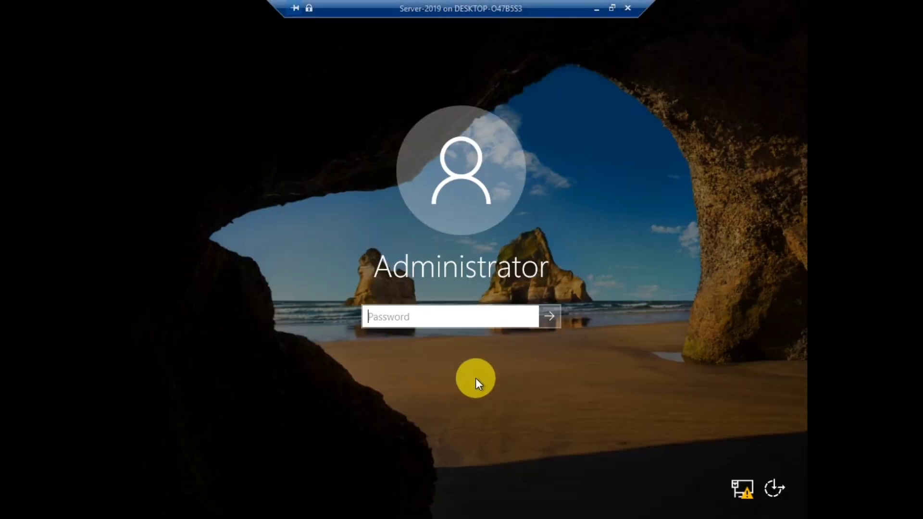
type("•••")
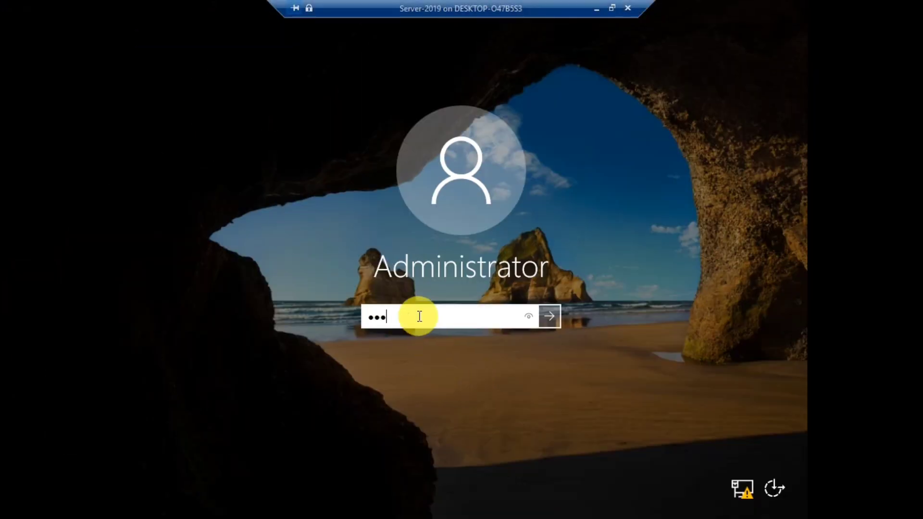
type("••••")
key("Return")
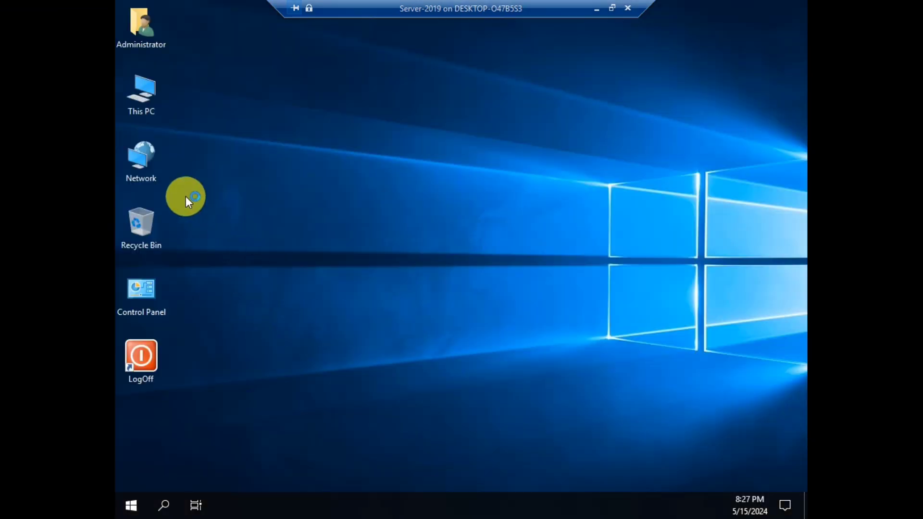
Open Local Disk (C:) from This PC to check access to the drive, and return to the drive overview
double_click(142, 97)
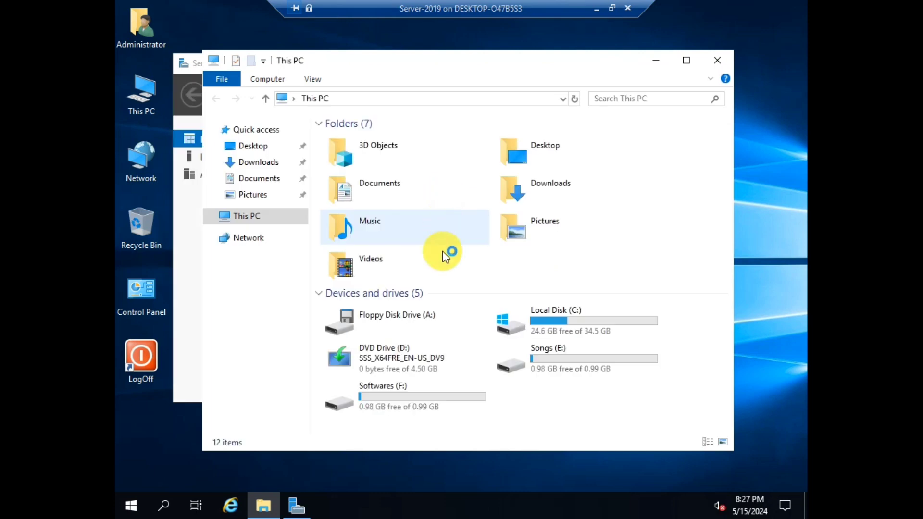
left_click(563, 322)
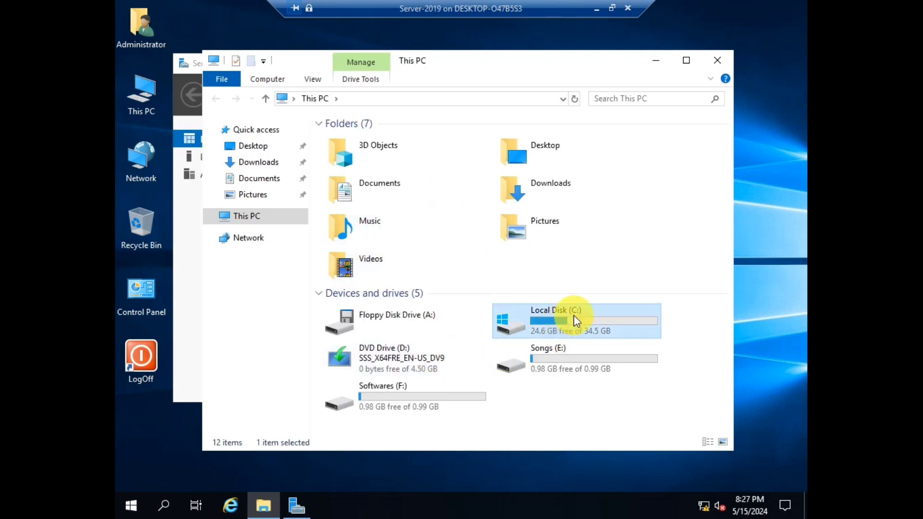
double_click(569, 316)
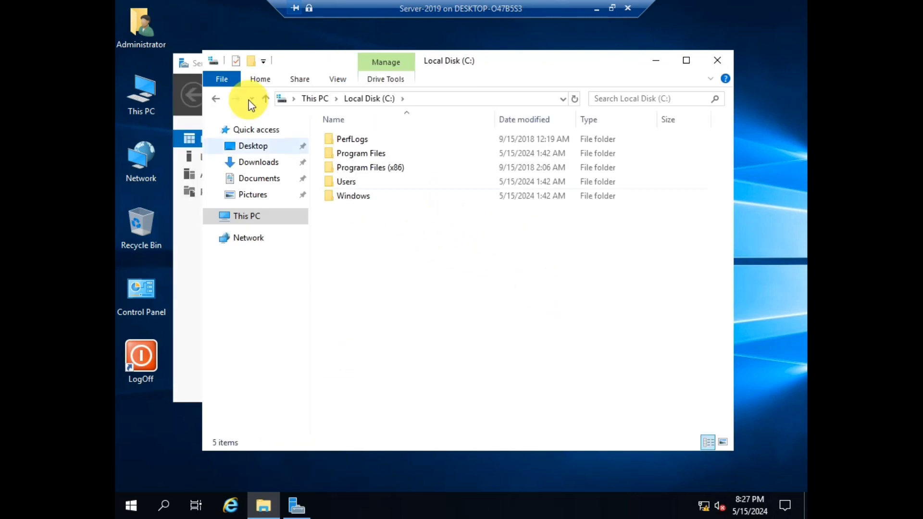
left_click(215, 98)
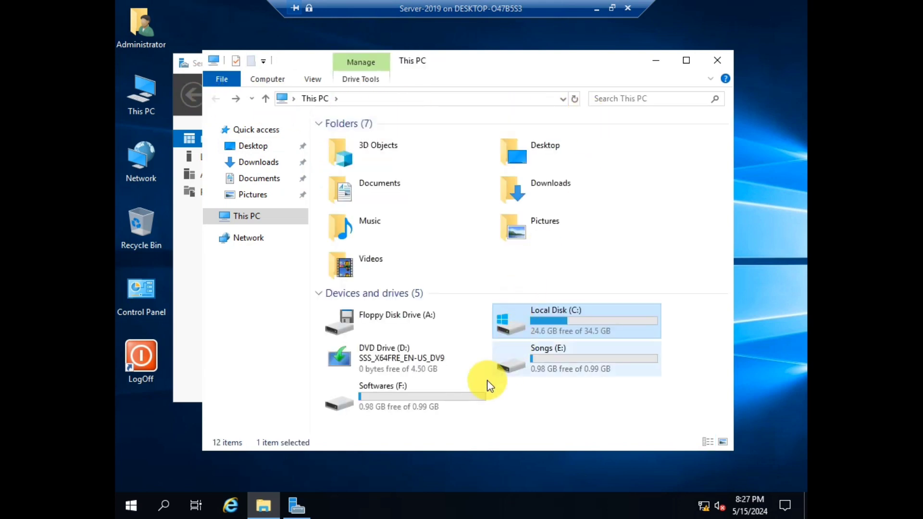
left_click(547, 362)
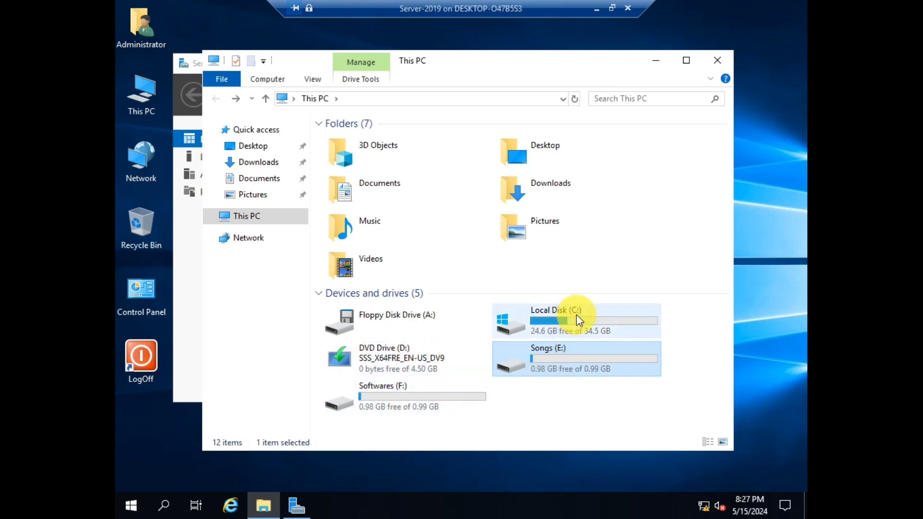
Close the This PC and Server Manager windows, and minimize the virtual machine to return to the host desktop
left_click(718, 60)
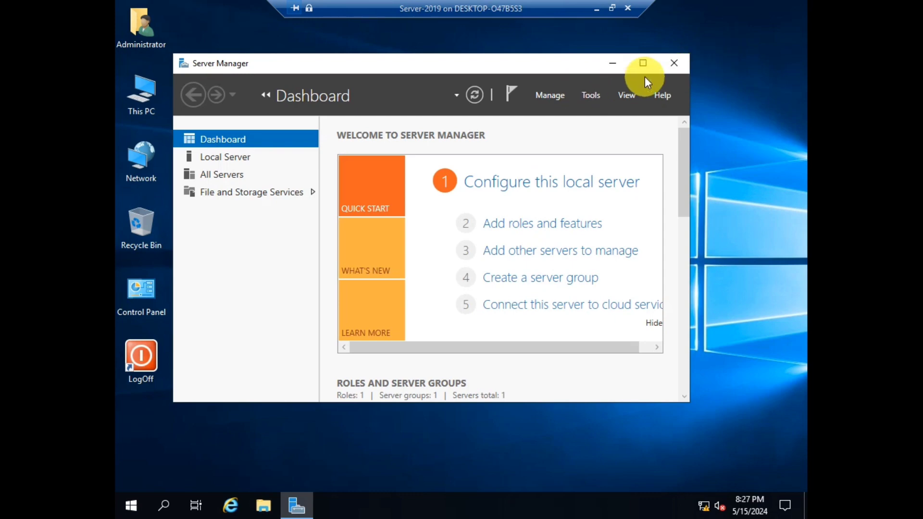
left_click(670, 65)
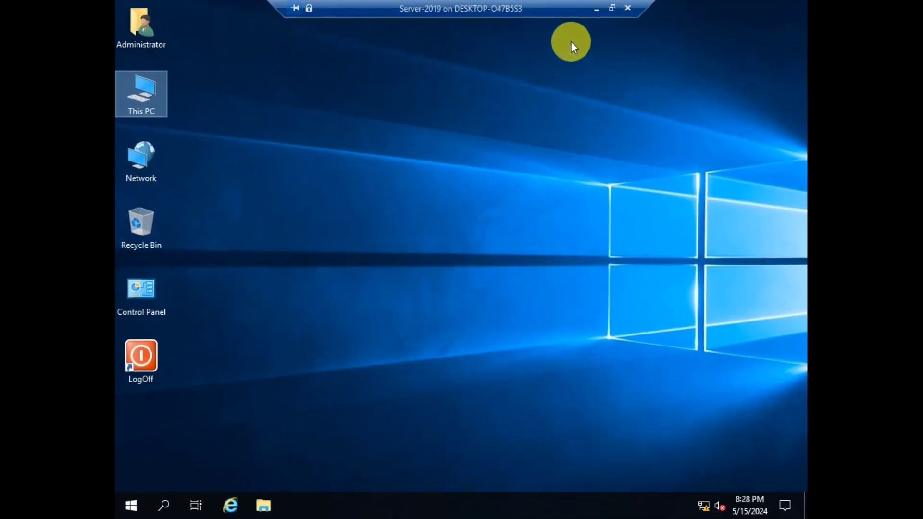
left_click(596, 10)
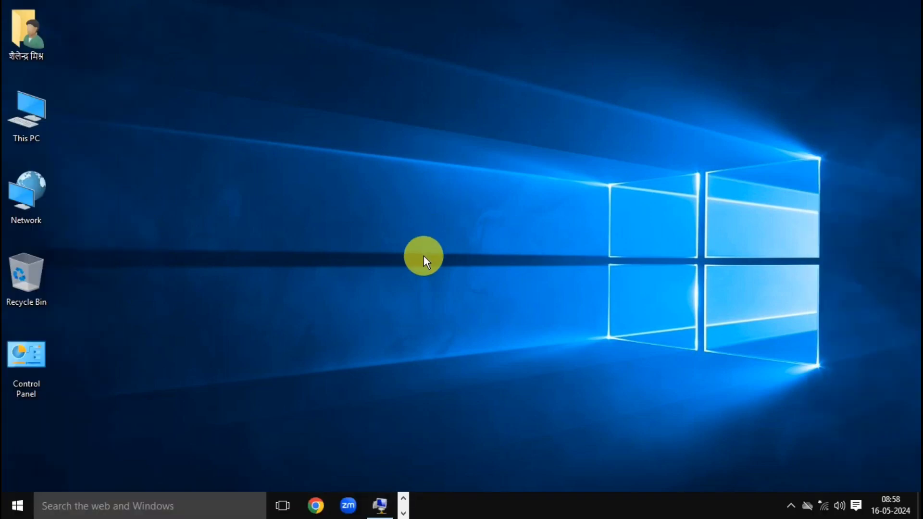